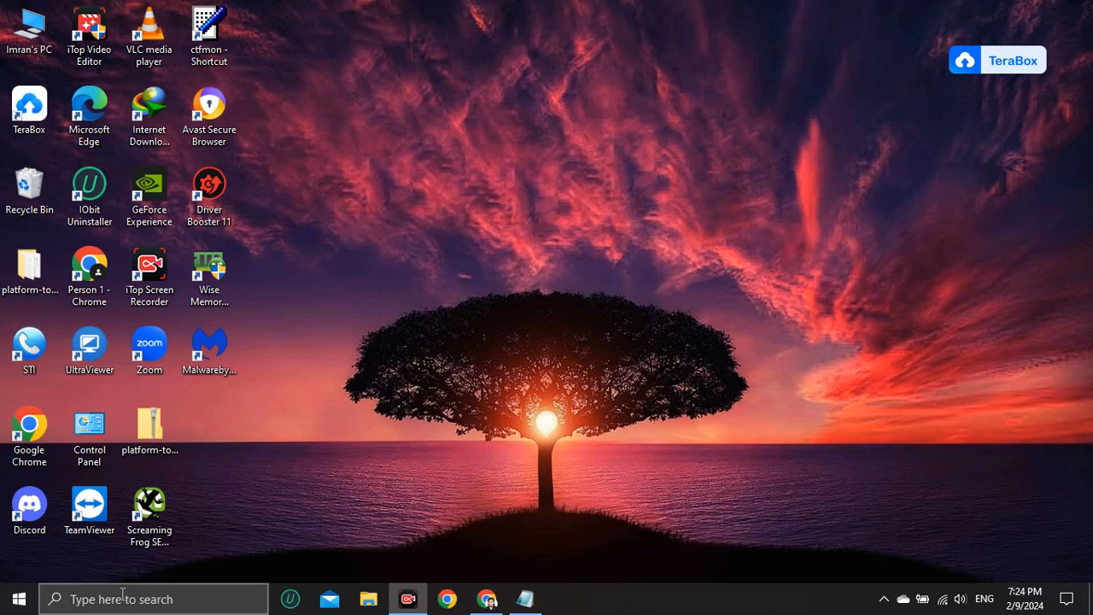
Search for Settings and open the Settings app
click(123, 597)
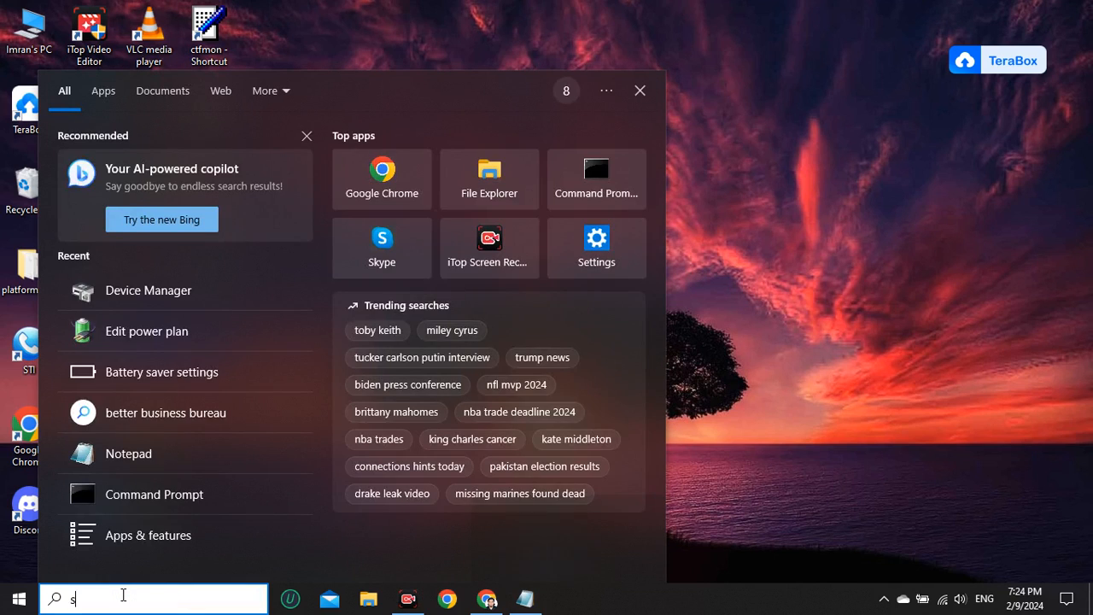
text(settings)
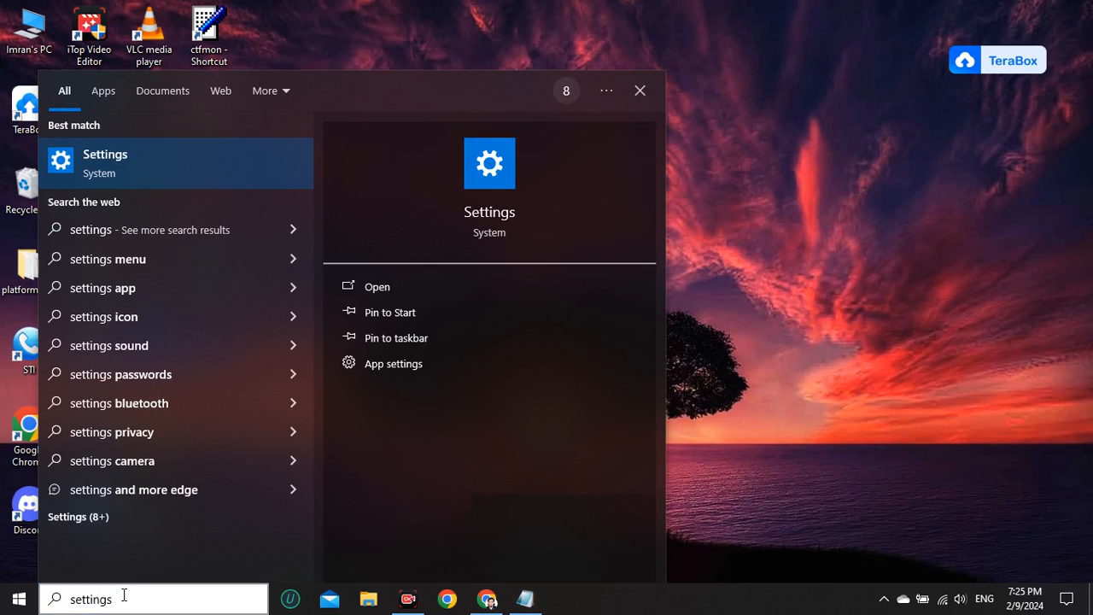
key(Return)
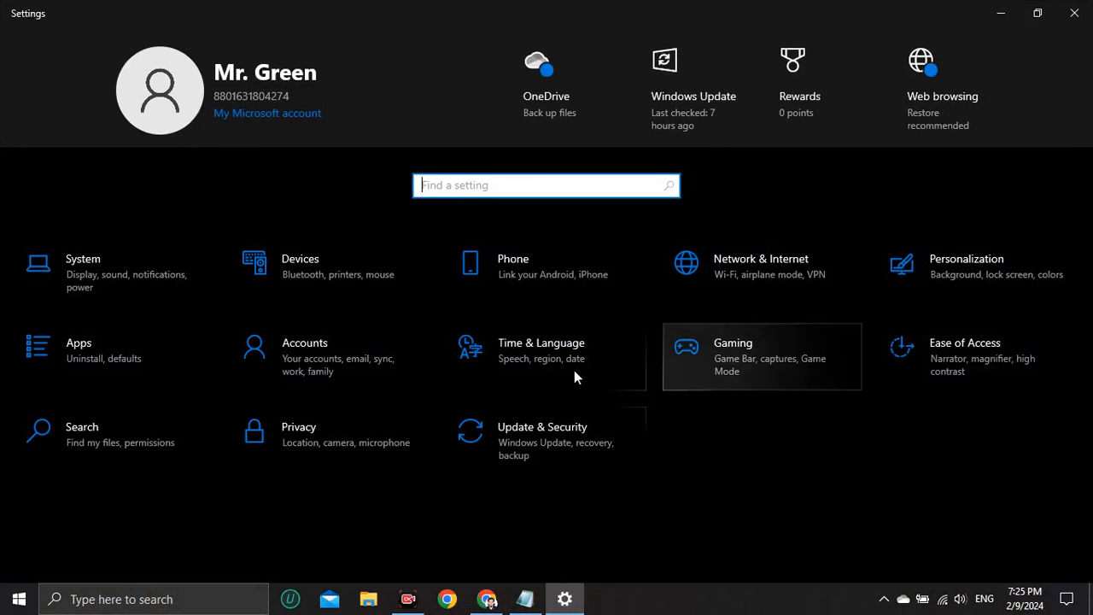
Open Privacy settings and turn off all four general privacy options
click(303, 440)
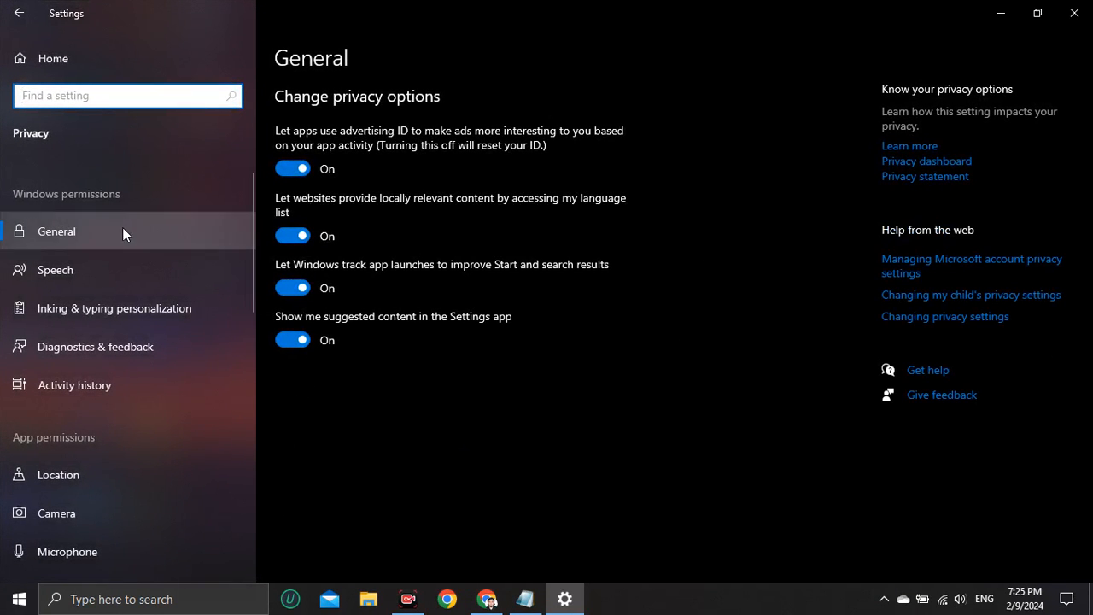
click(81, 231)
click(292, 168)
click(292, 236)
click(293, 287)
click(305, 339)
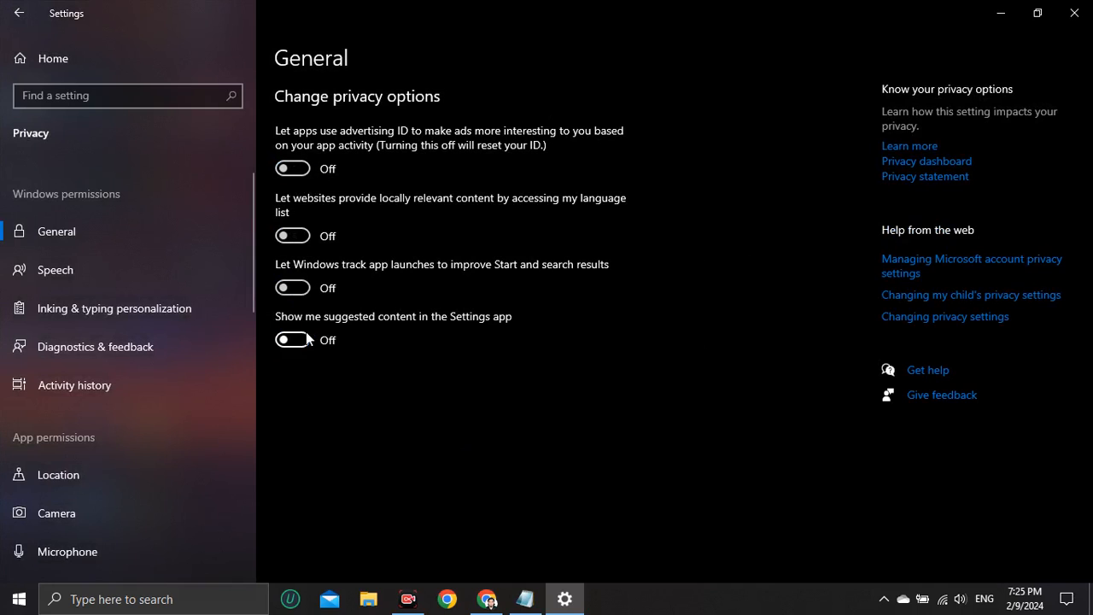
Review the Speech, Inking & typing, Diagnostics & feedback and Activity history privacy pages
click(96, 276)
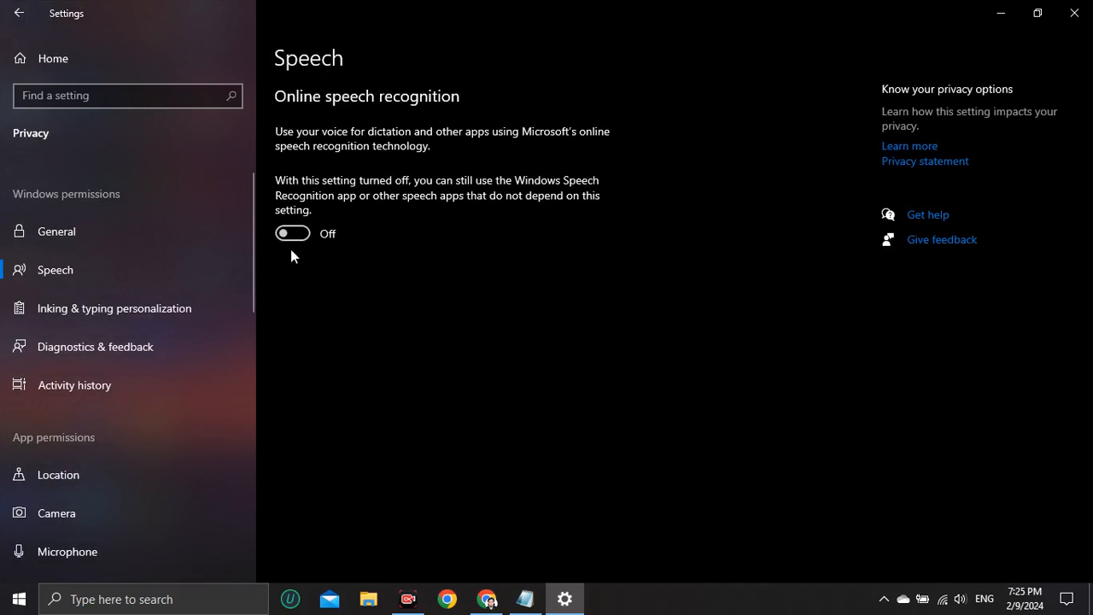
click(73, 313)
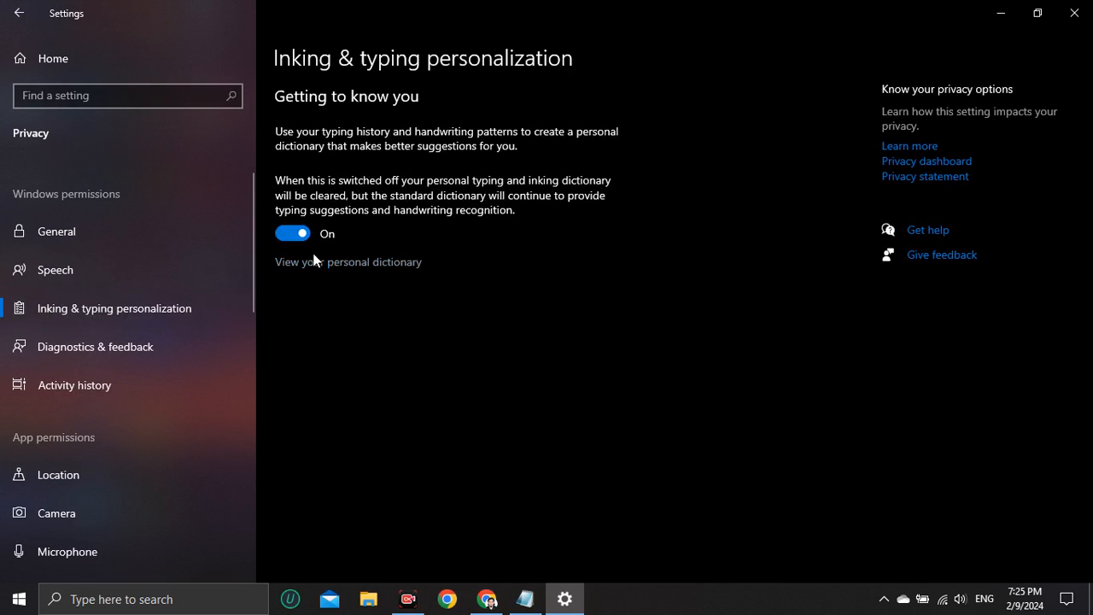
click(115, 349)
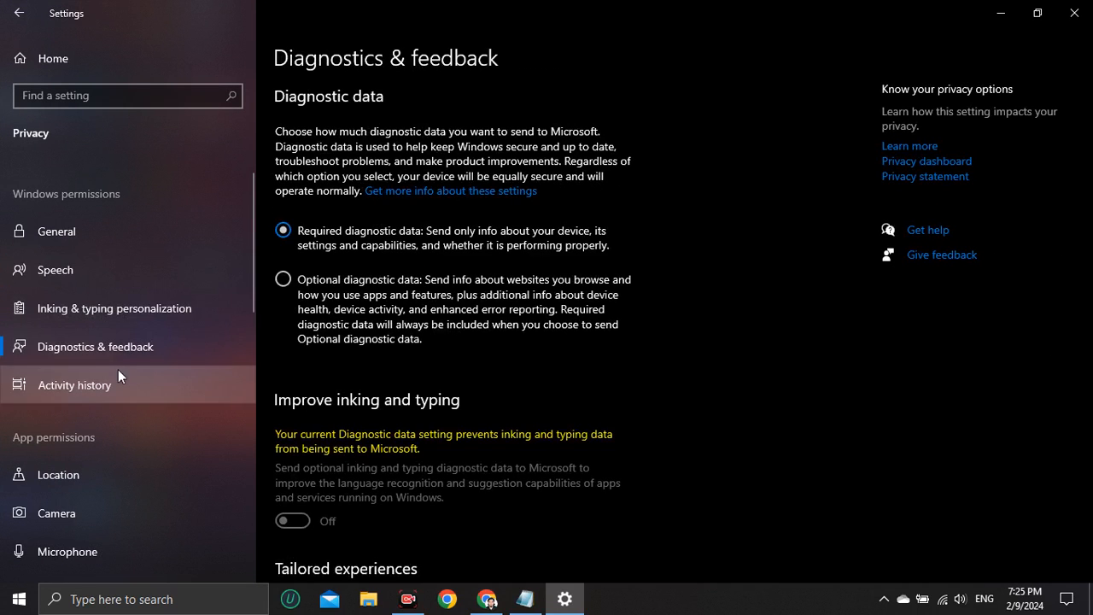
click(118, 372)
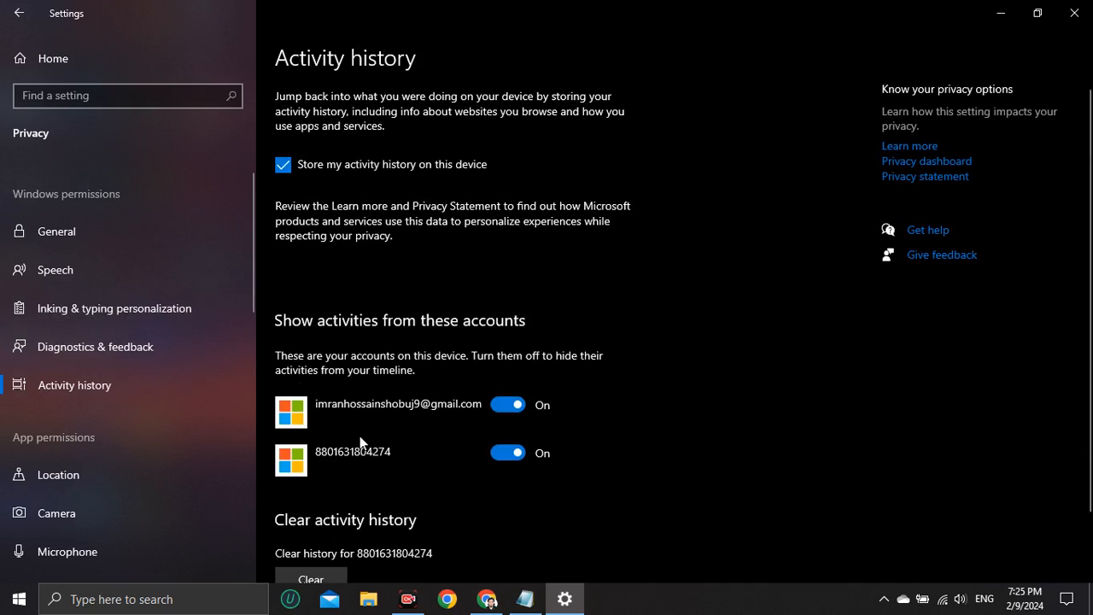
scroll(411, 459, down, 2)
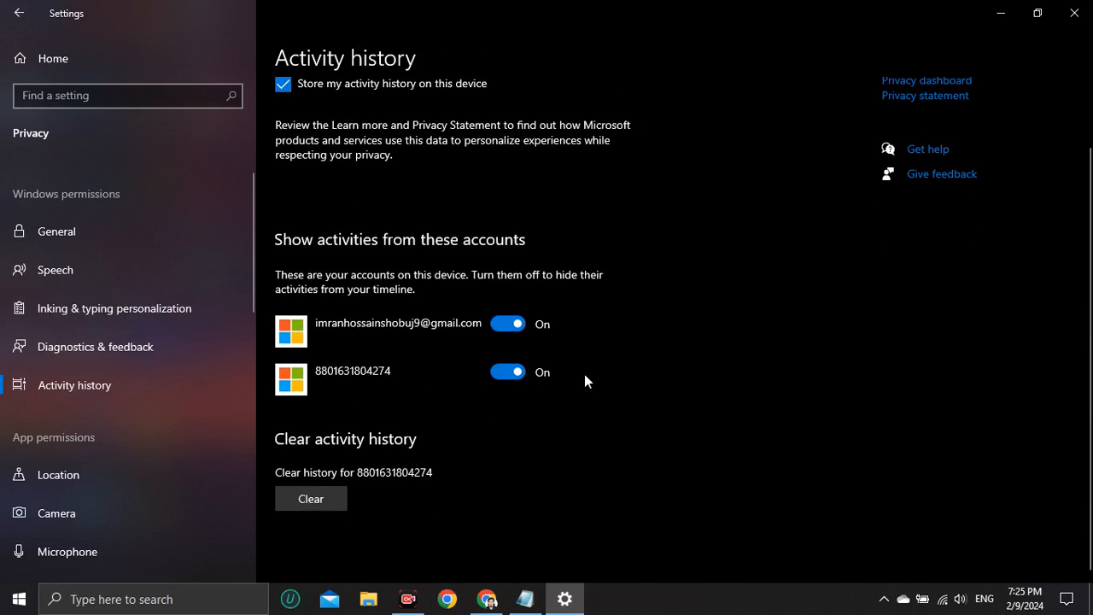
Review the app permission pages from Location through Radios
click(105, 475)
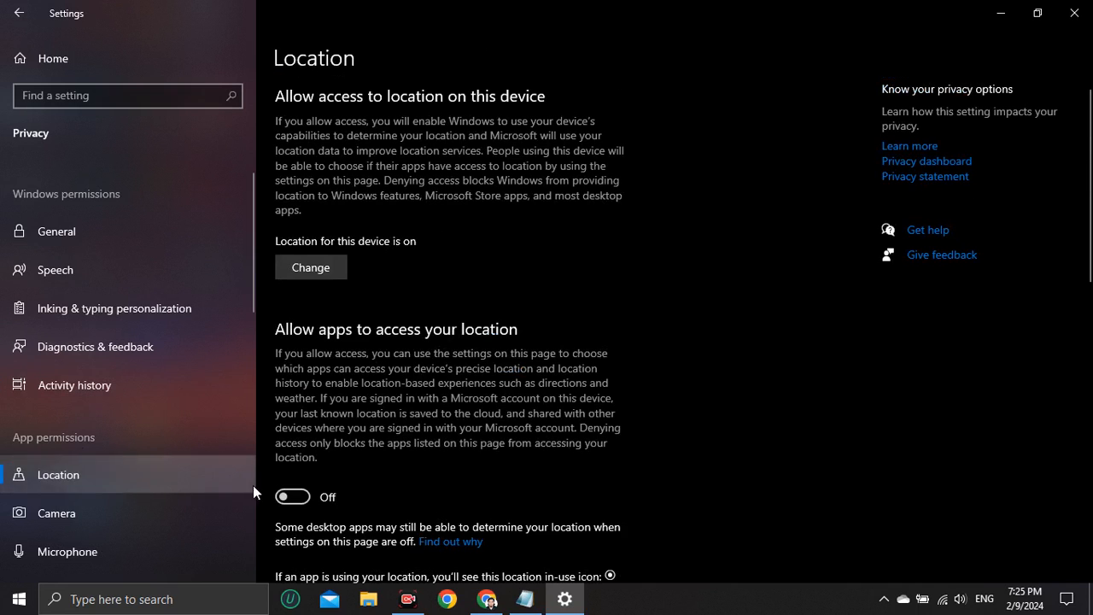
click(91, 514)
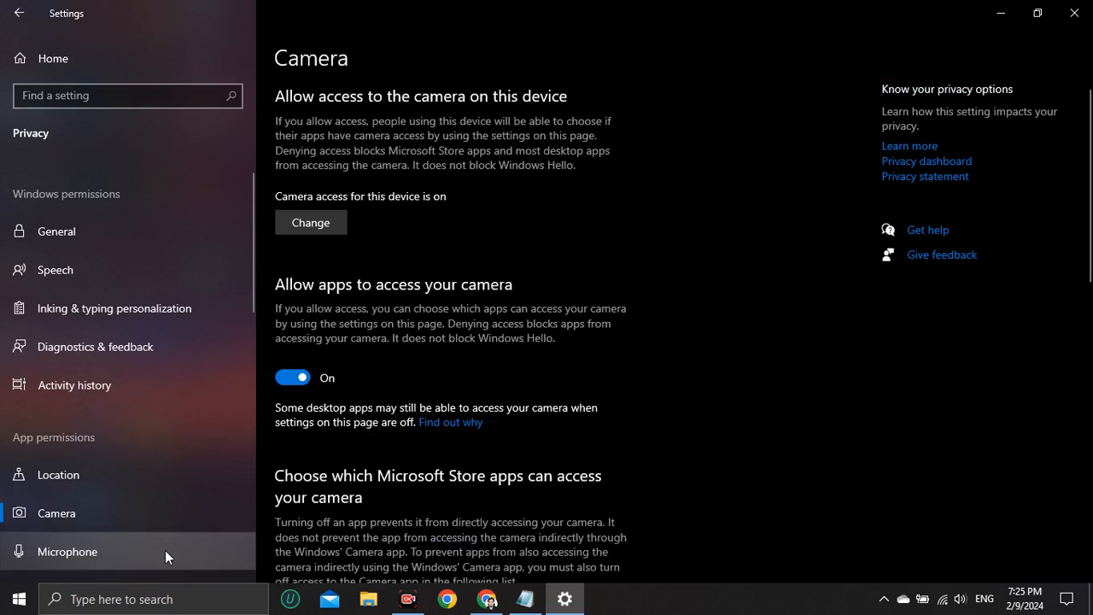
scroll(161, 538, down, 2)
click(147, 501)
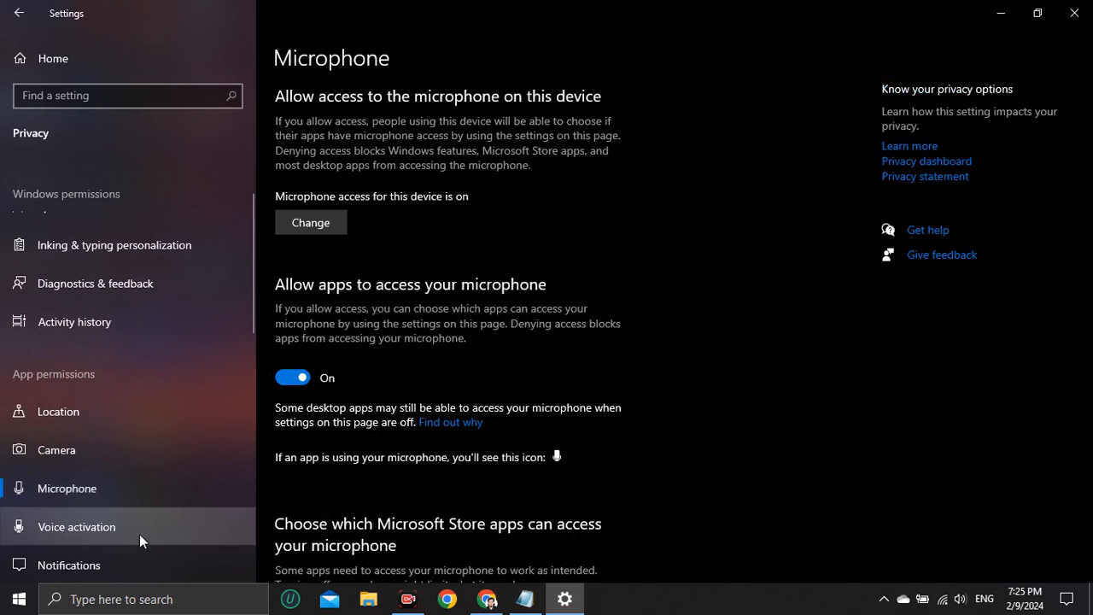
click(139, 534)
click(139, 556)
scroll(149, 512, down, 3)
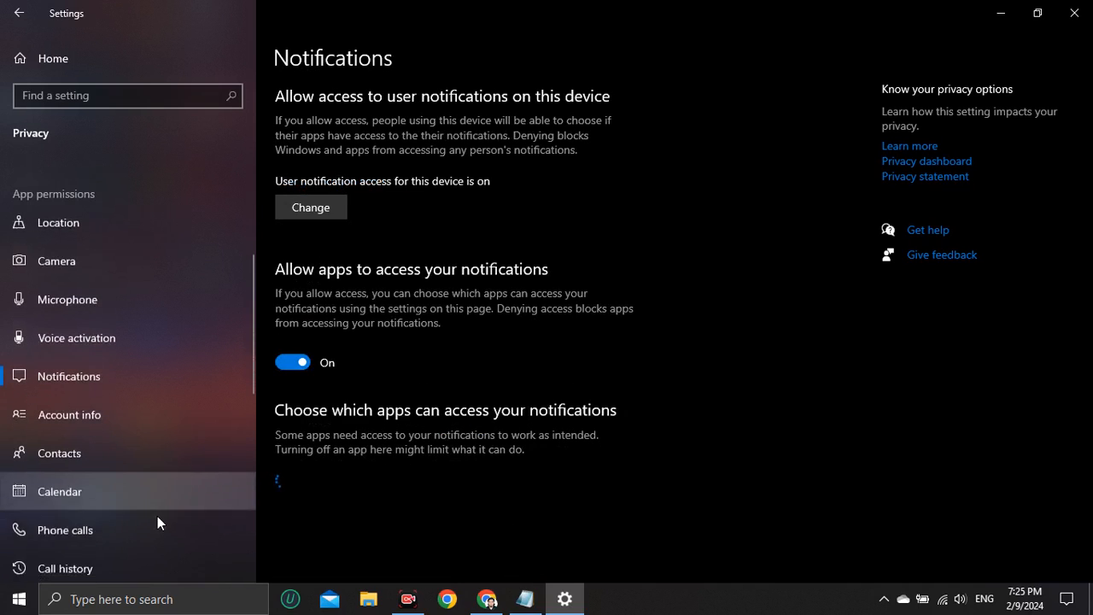
click(158, 518)
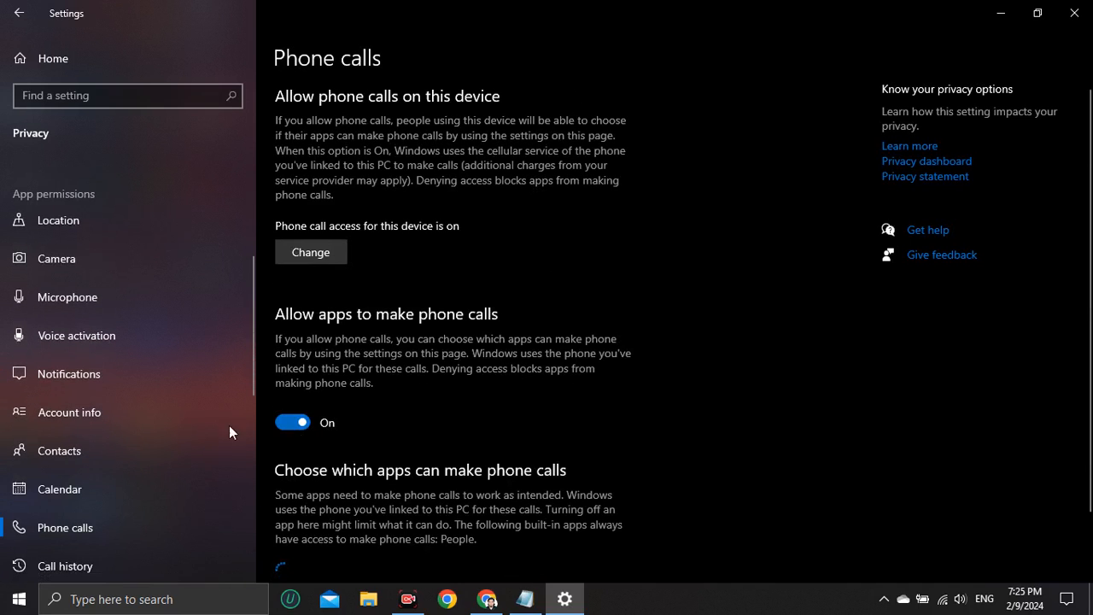
scroll(229, 432, down, 3)
click(124, 506)
click(97, 527)
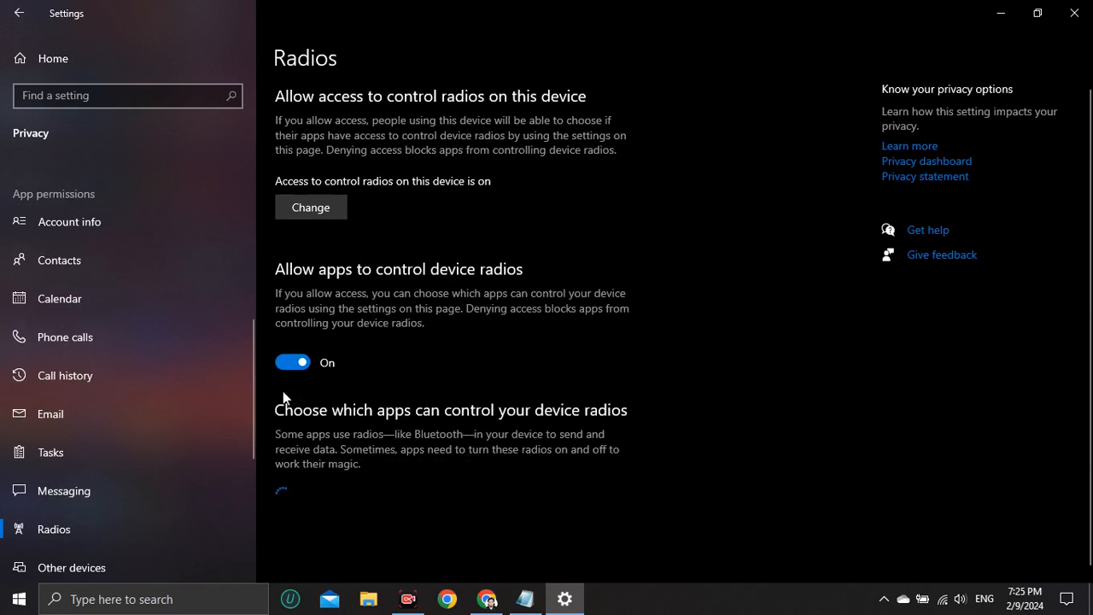
scroll(200, 410, up, 3)
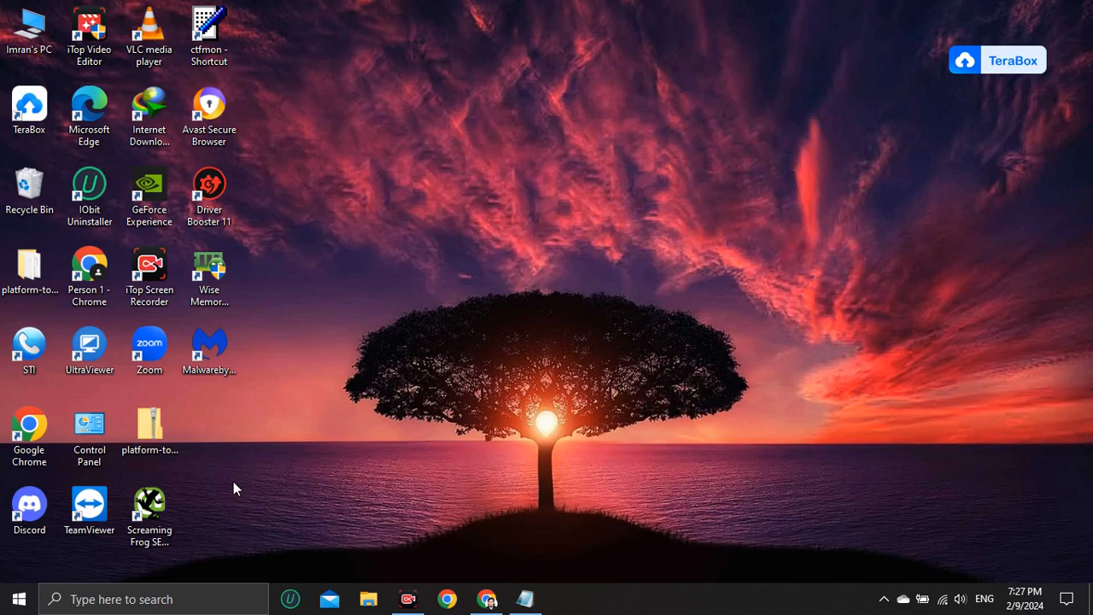
Search for Task Manager, open it maximized and switch to its Startup list
click(200, 599)
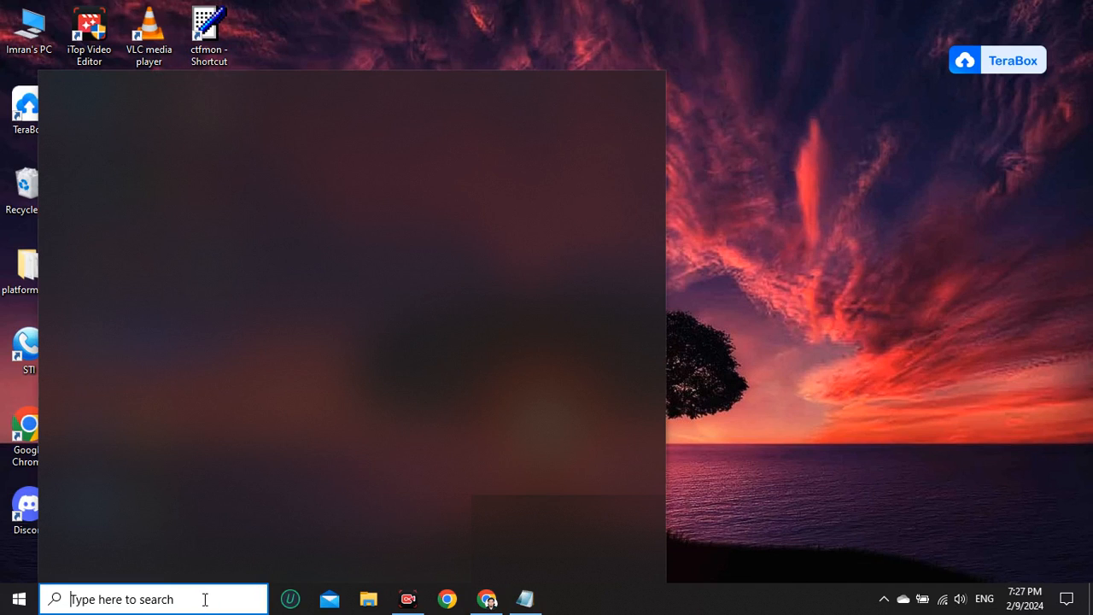
text(task)
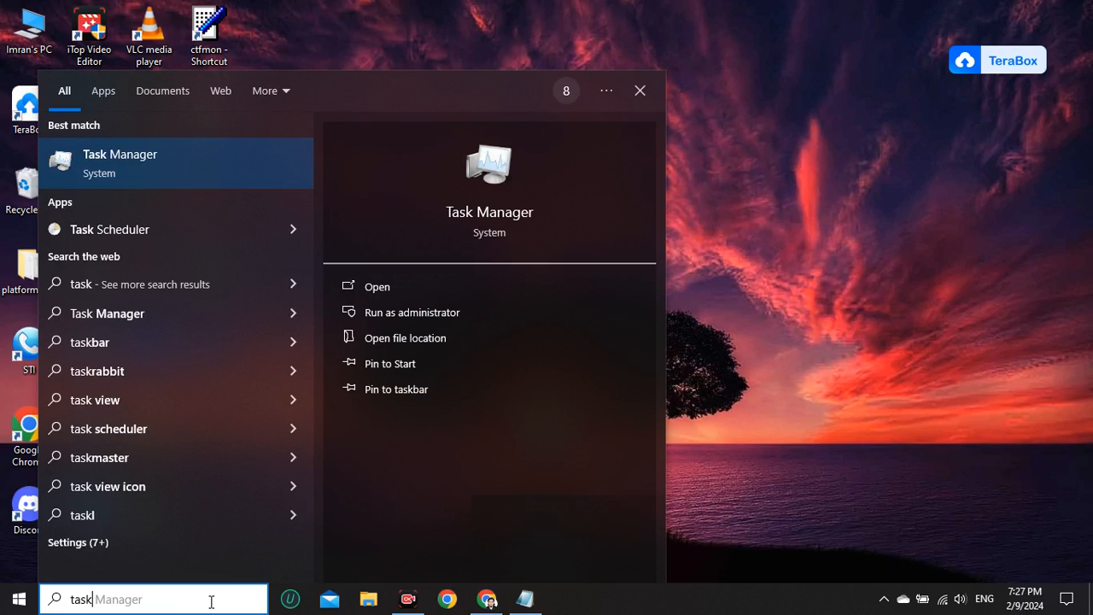
click(408, 286)
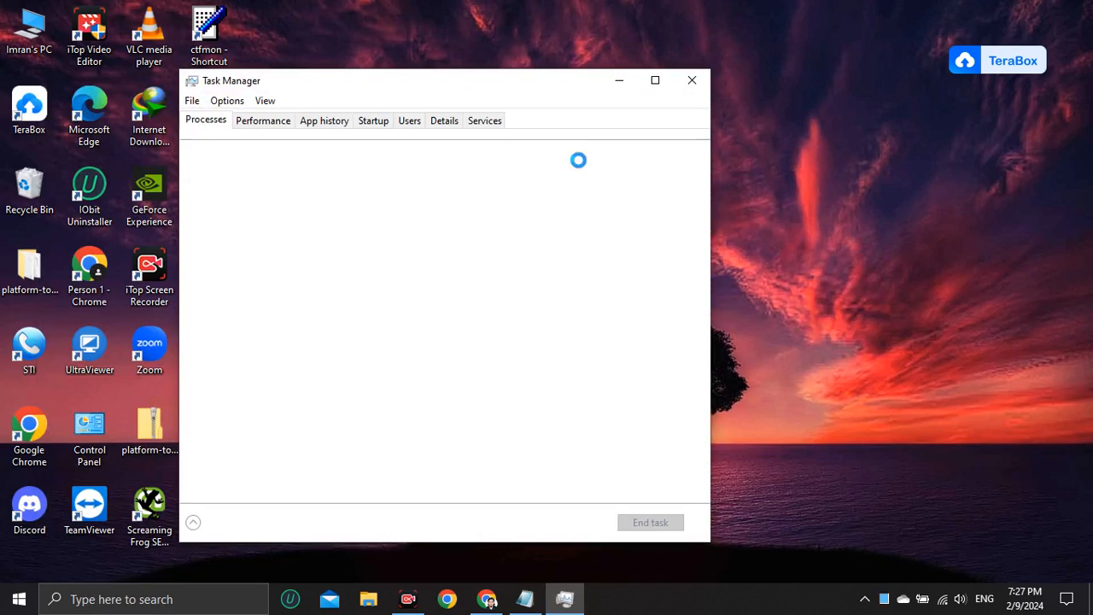
click(655, 81)
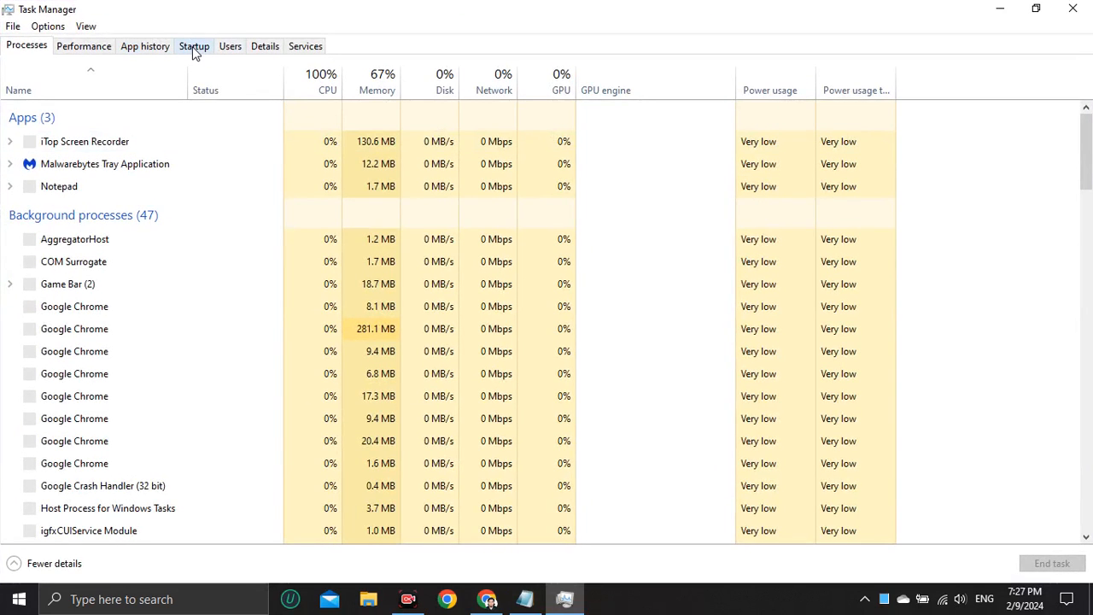
click(193, 47)
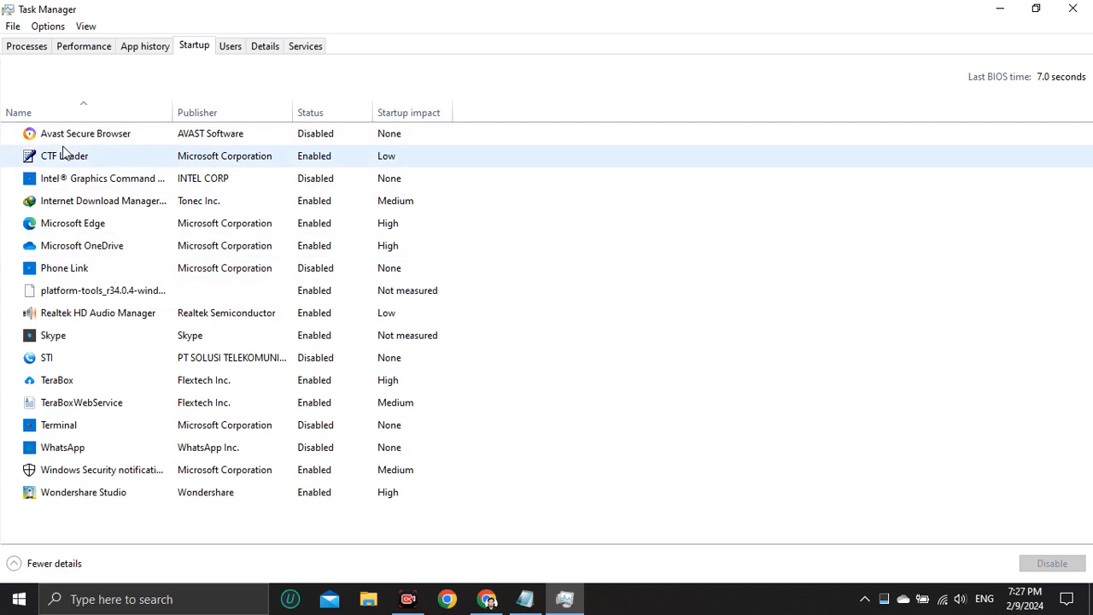
Inspect the startup options of several apps, then close Task Manager
right_click(126, 135)
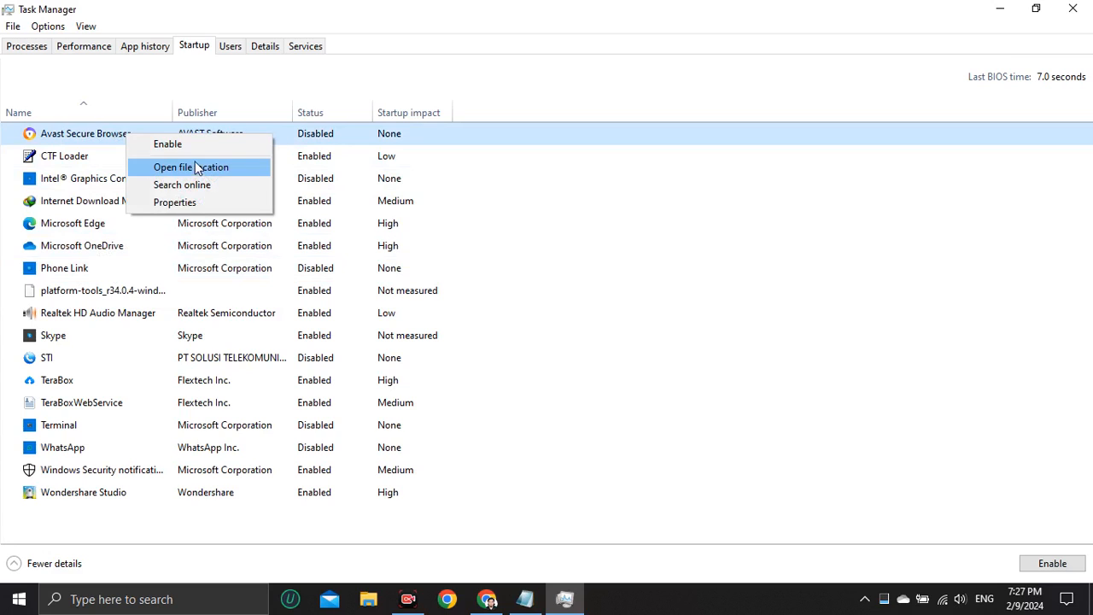
click(305, 159)
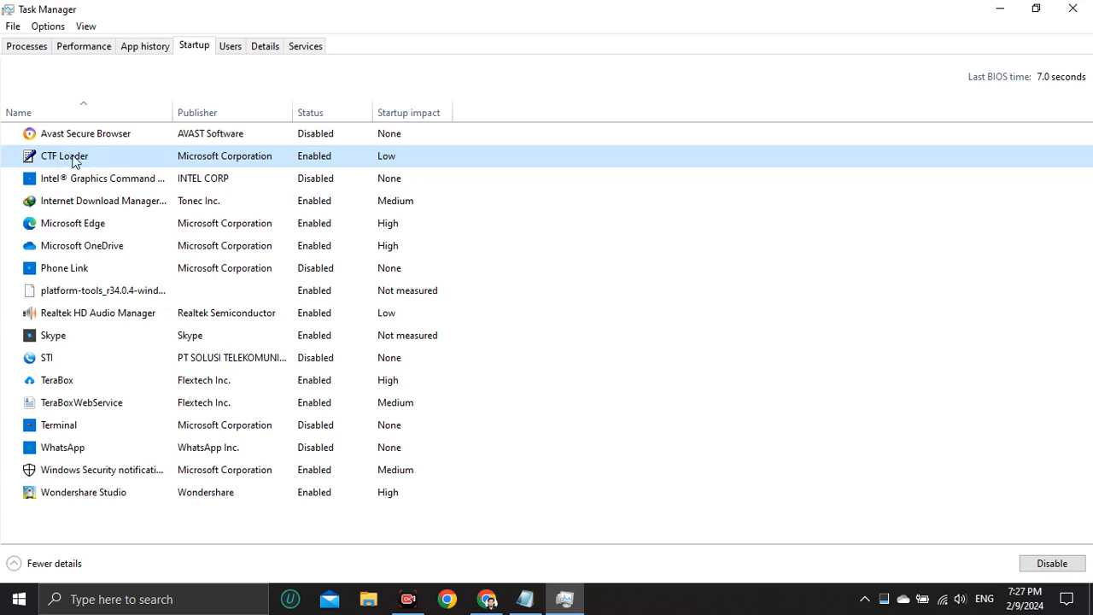
right_click(102, 157)
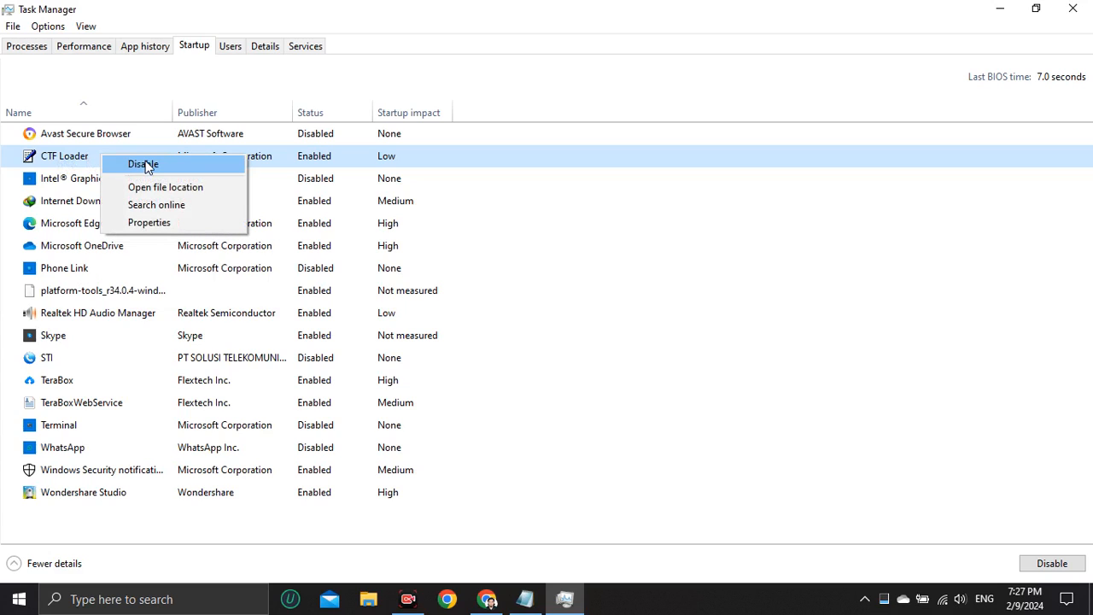
click(65, 181)
right_click(122, 184)
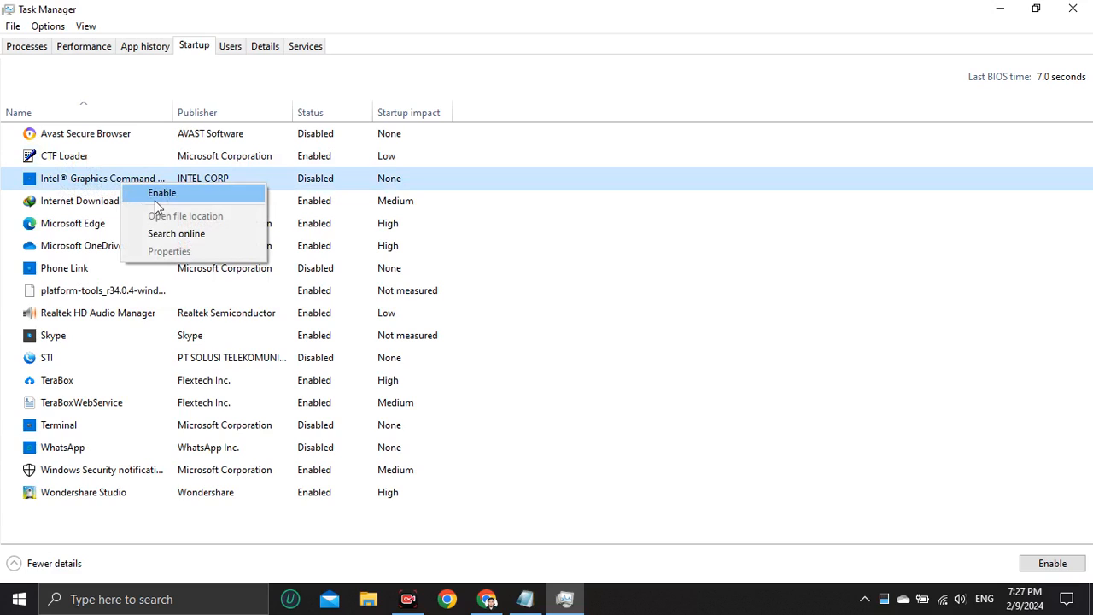
click(76, 210)
click(76, 223)
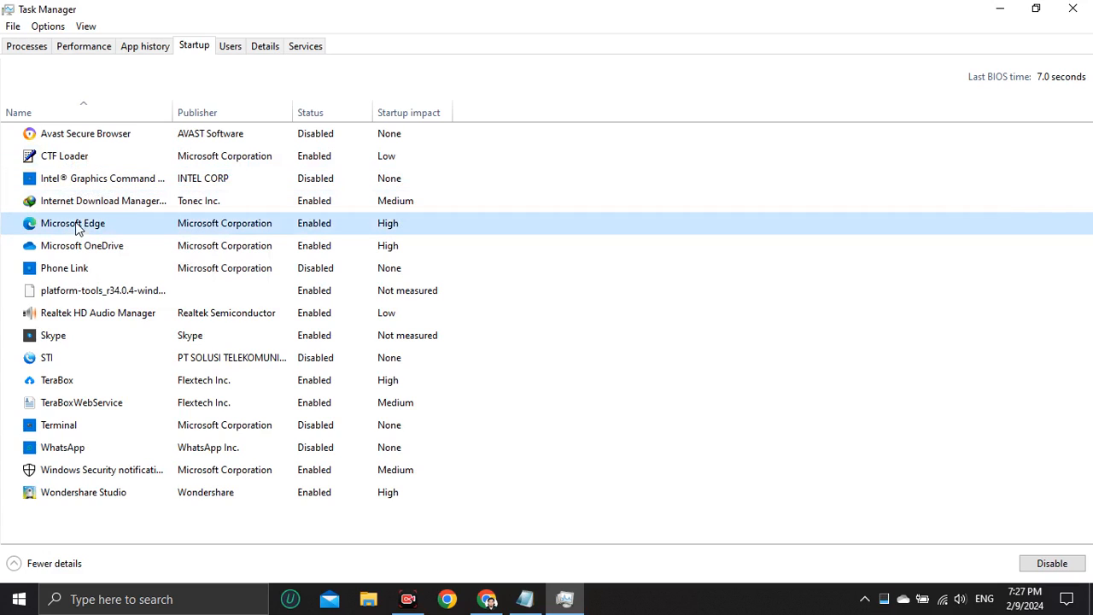
right_click(75, 226)
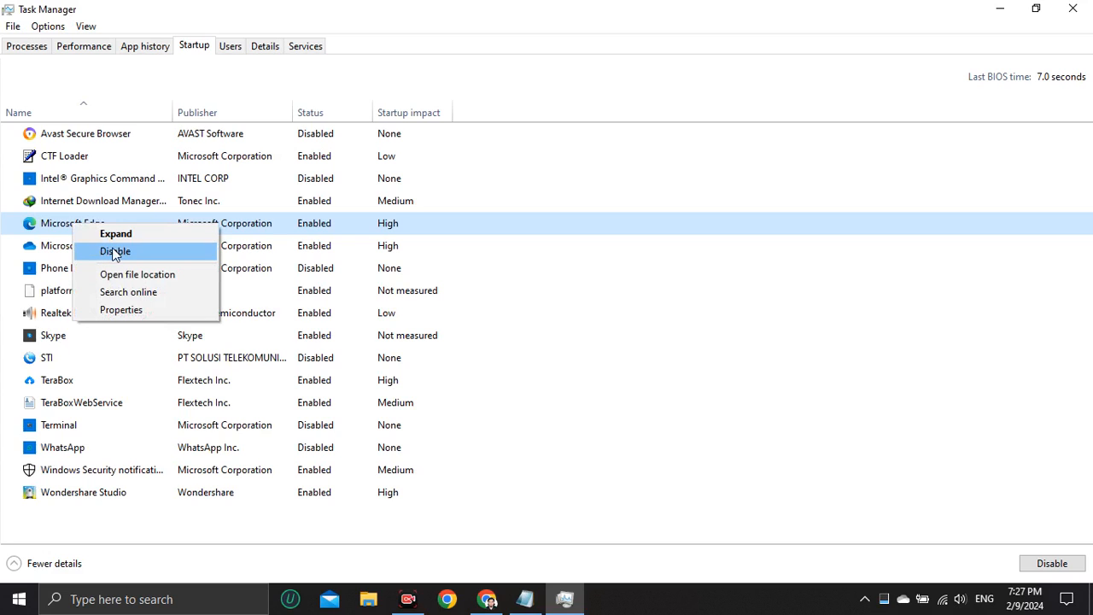
click(57, 246)
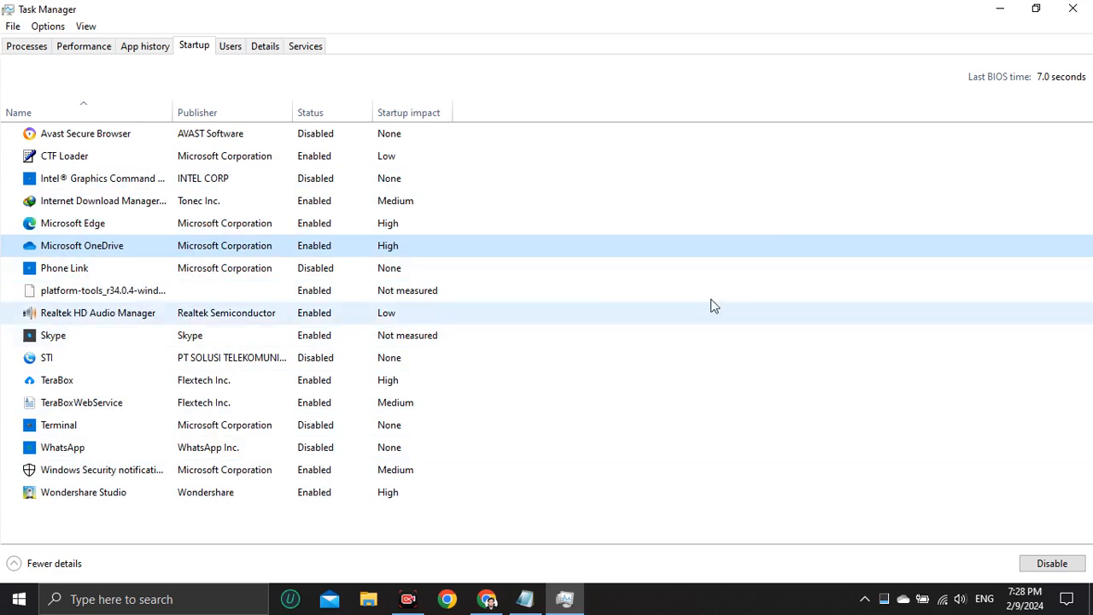
click(1072, 9)
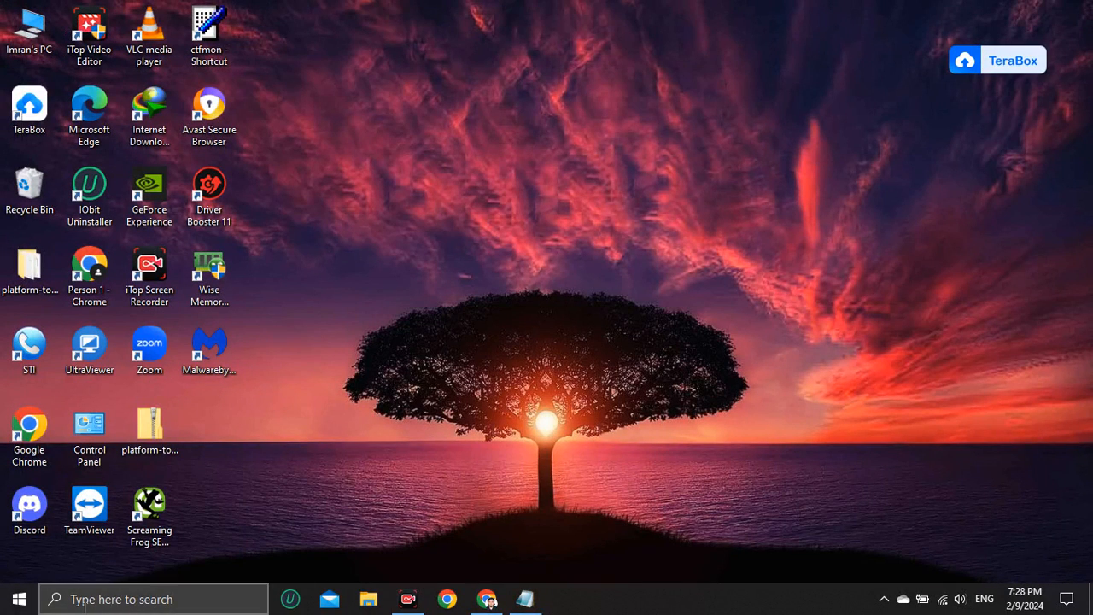
Search for Disk Cleanup and start it on drive (C:)
click(175, 598)
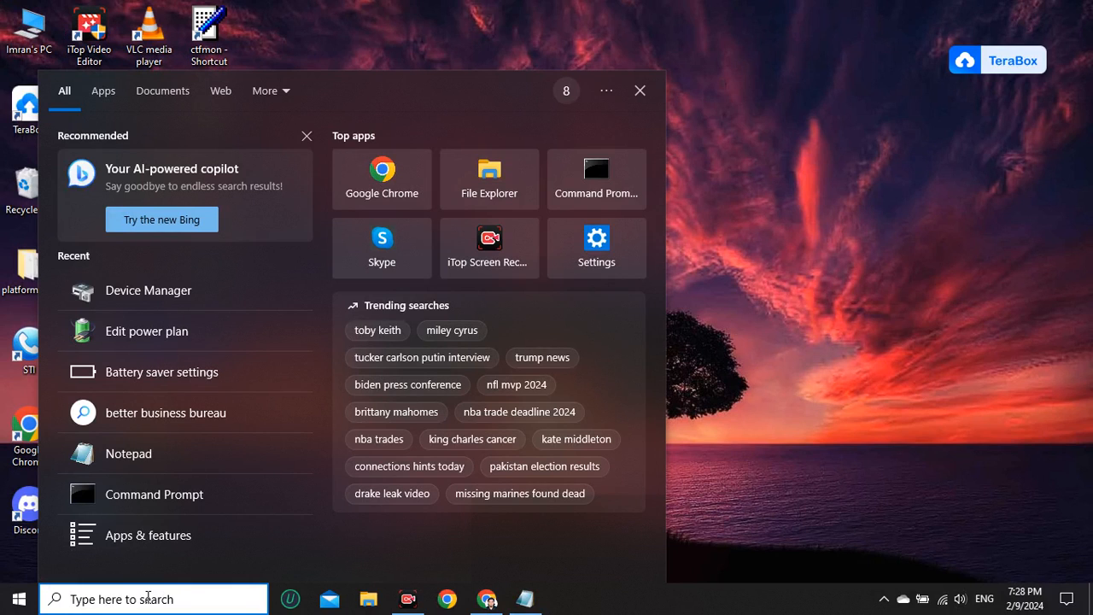
text(disk)
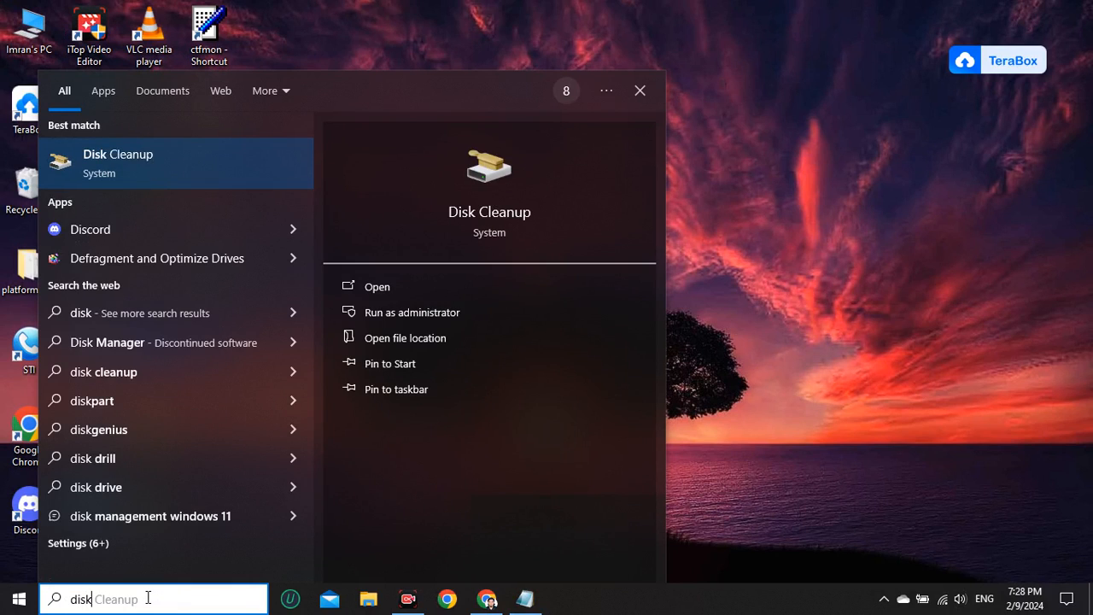
click(364, 285)
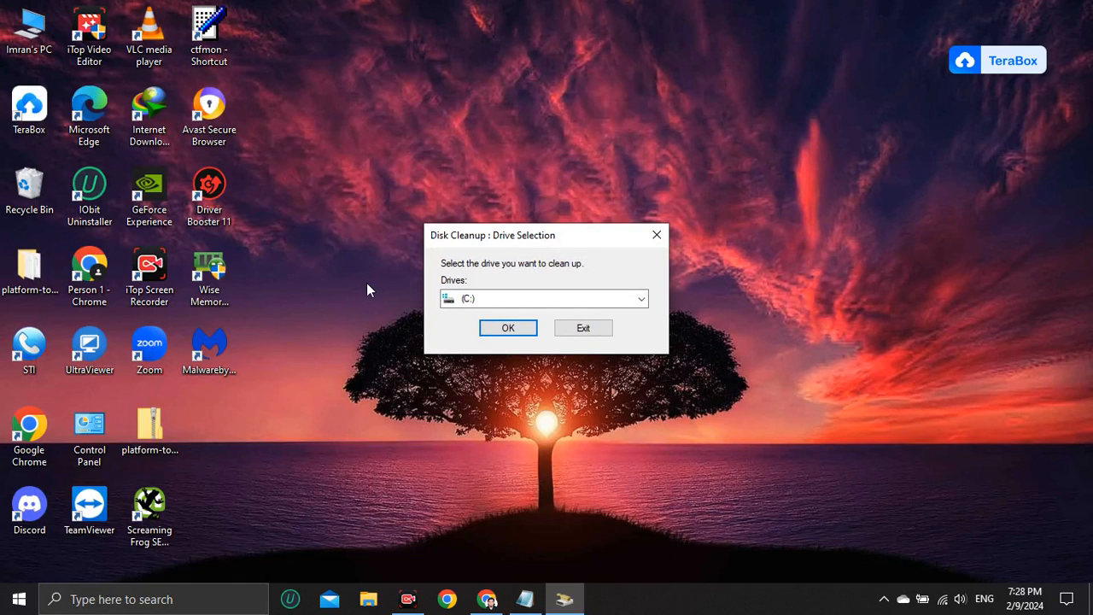
click(517, 331)
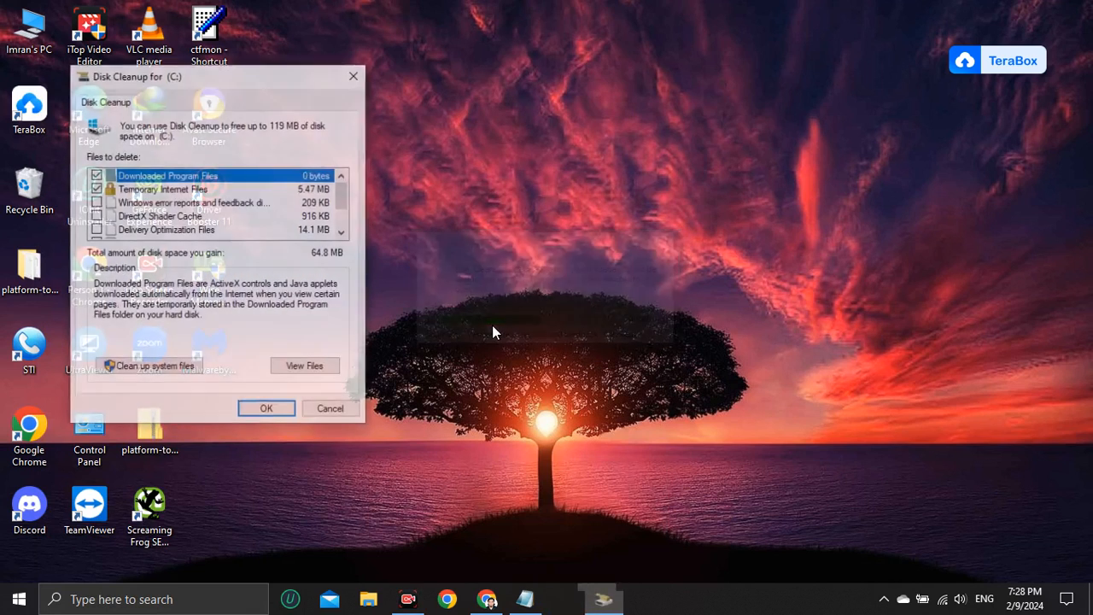
Tick further Disk Cleanup categories, including DirectX Shader Cache, Delivery Optimization Files, Recycle Bin and Temporary files
click(96, 202)
click(96, 230)
scroll(98, 229, down, 1)
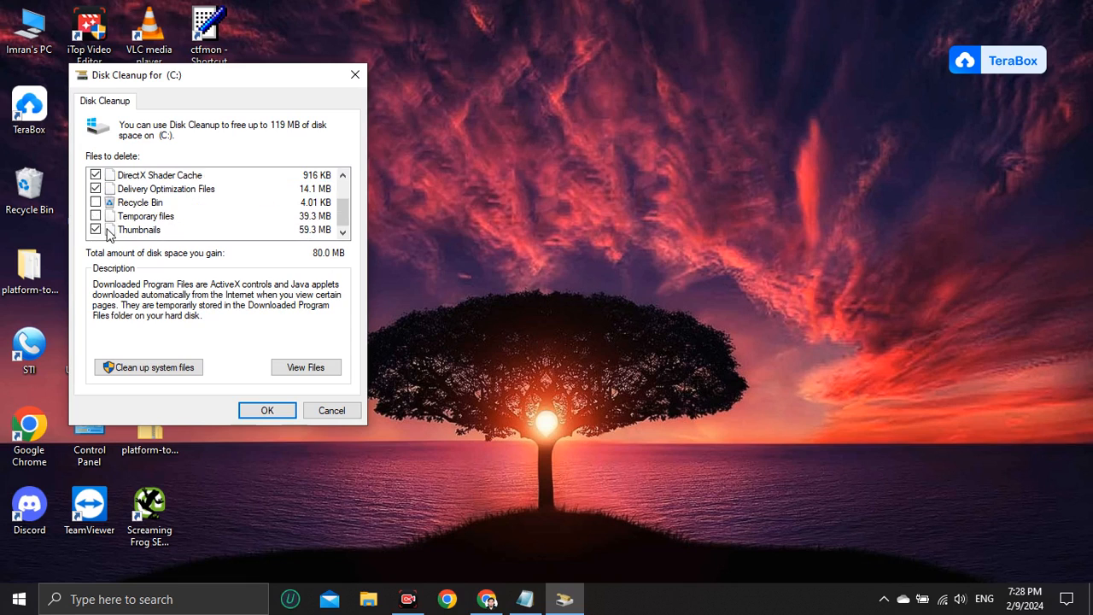
click(101, 218)
click(96, 216)
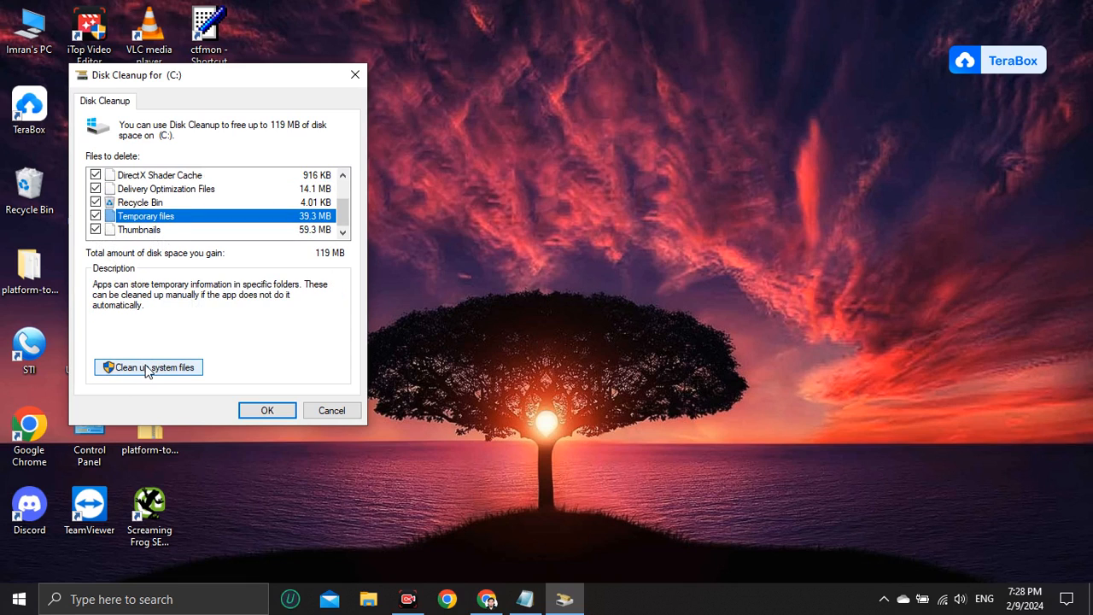
Rescan drive (C:) including system files, then permanently delete the selected files
click(188, 372)
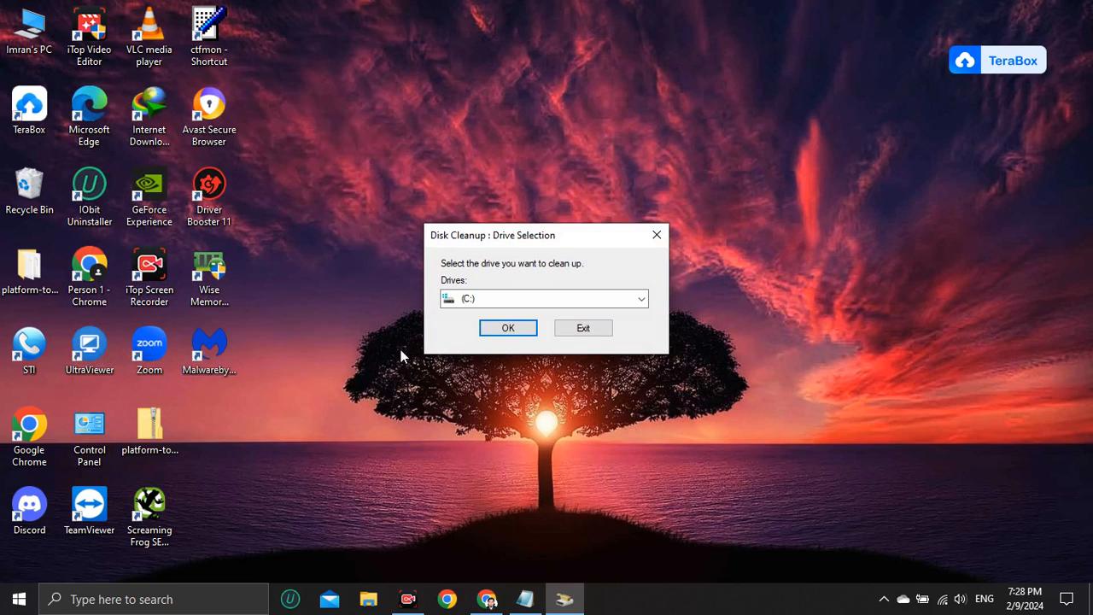
click(510, 329)
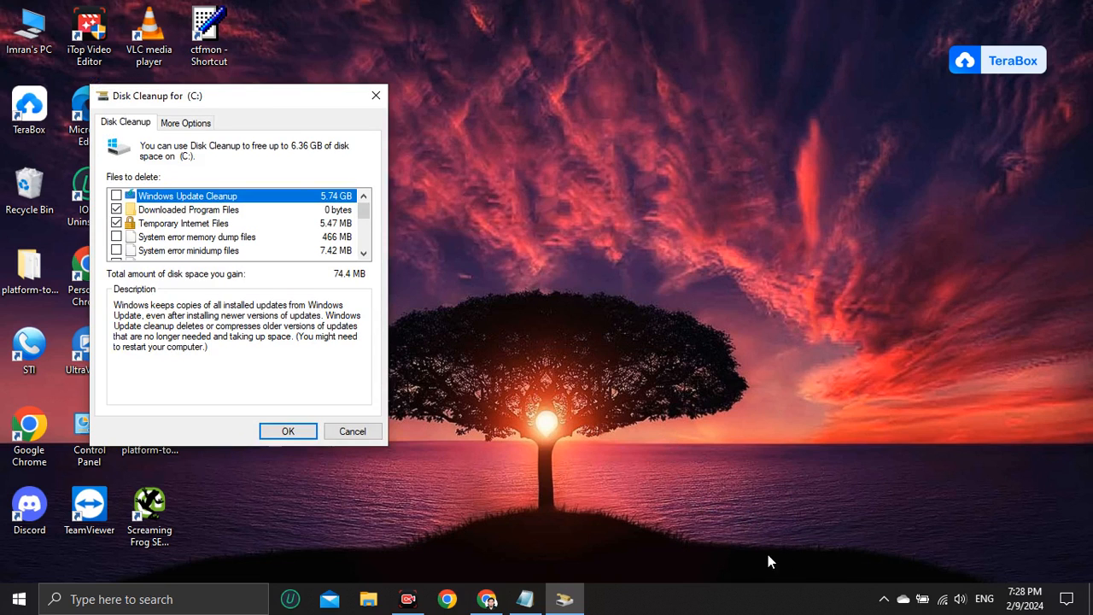
click(279, 433)
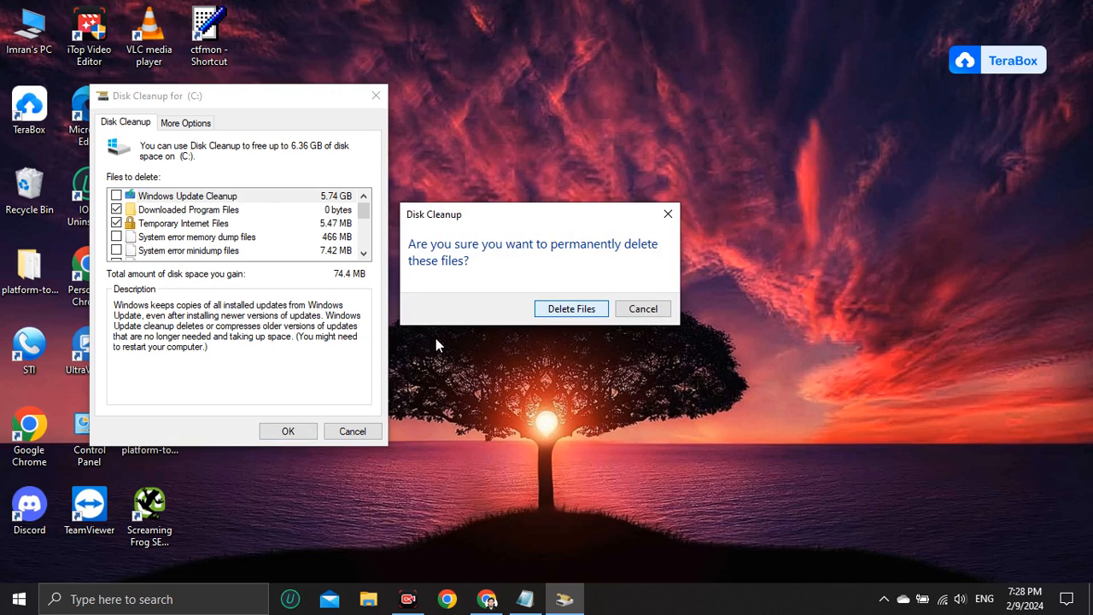
click(115, 214)
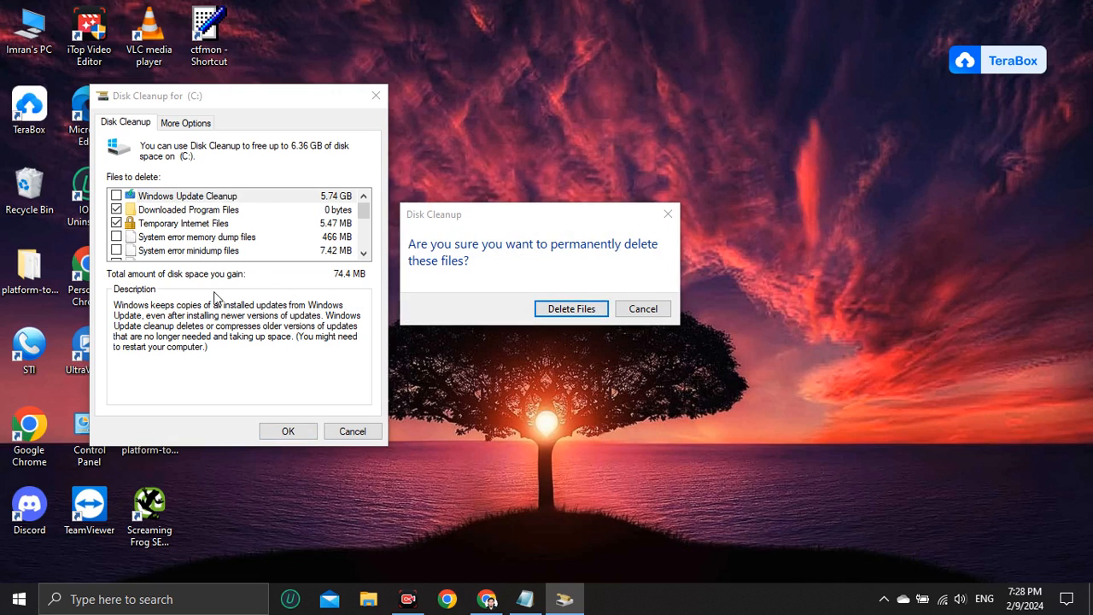
click(579, 309)
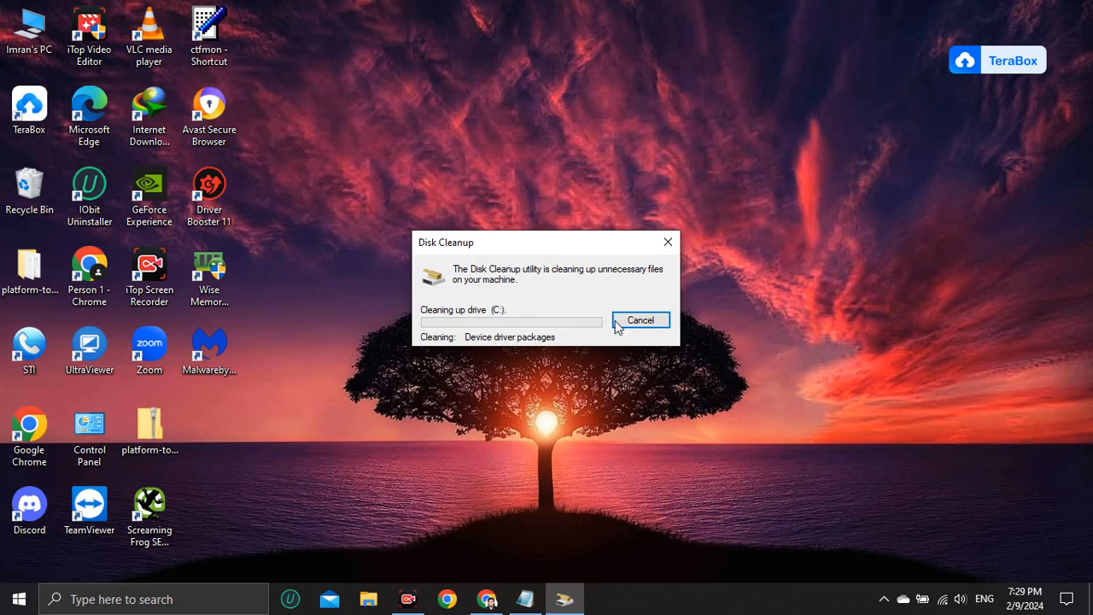
click(642, 322)
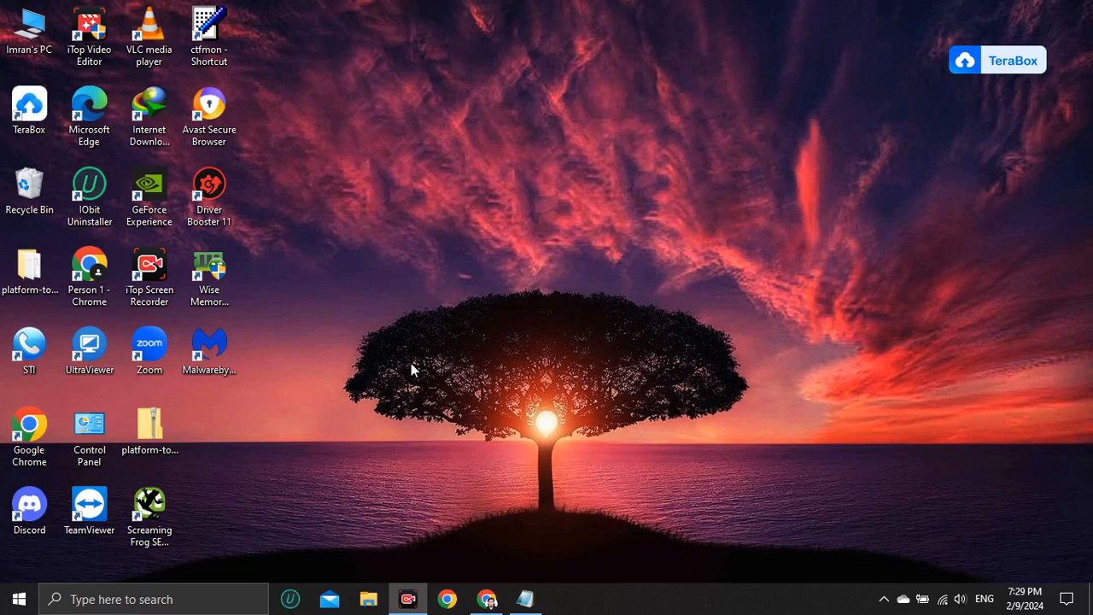
Open Command Prompt as administrator and run sfc /scannow
click(161, 599)
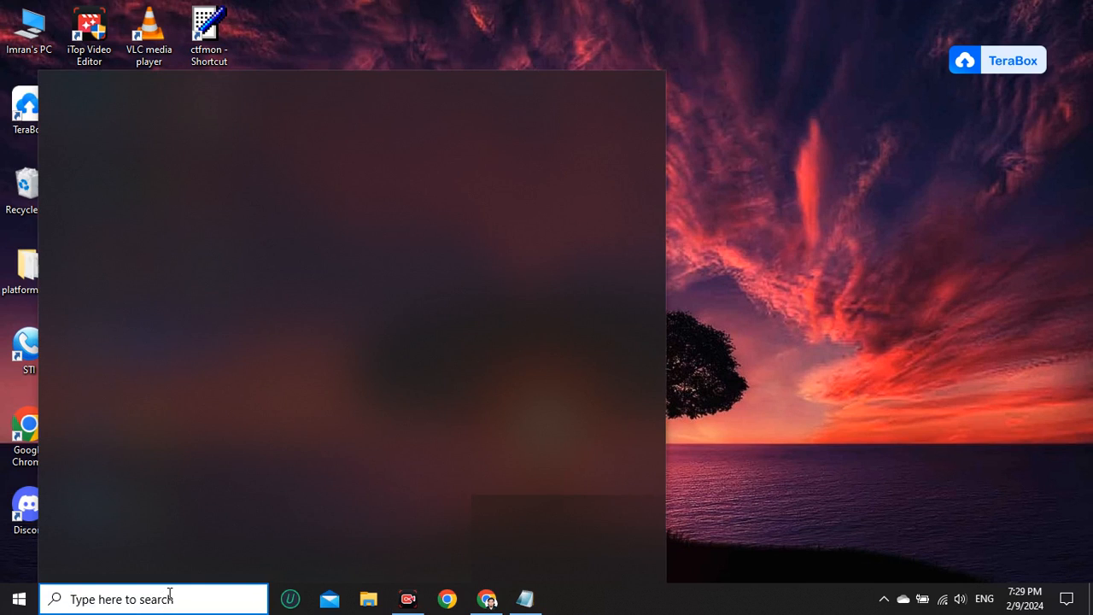
text(cmd)
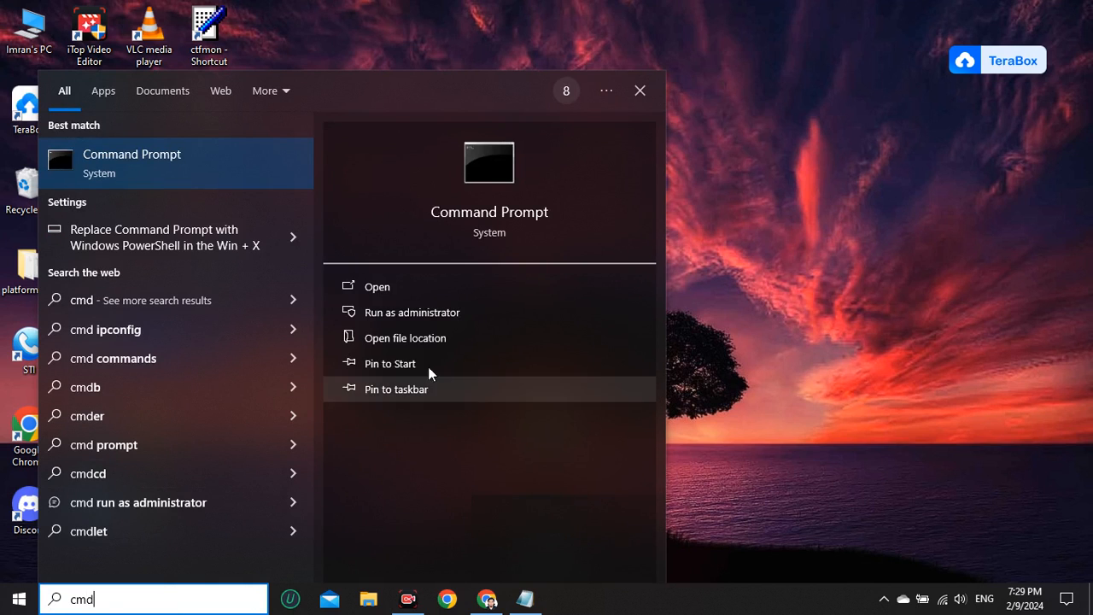
click(443, 313)
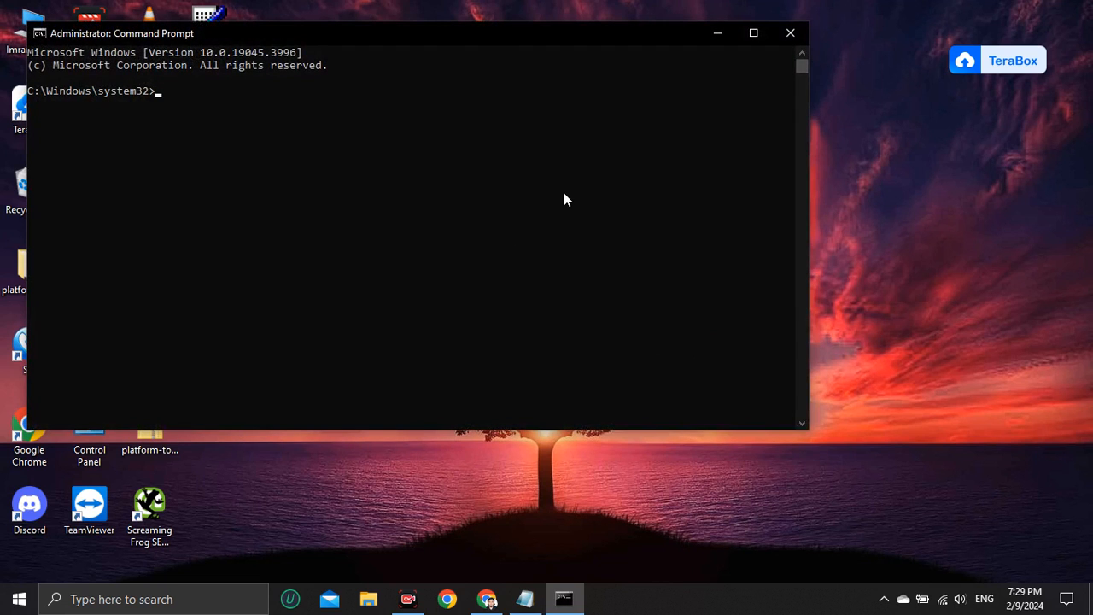
text(sfc)
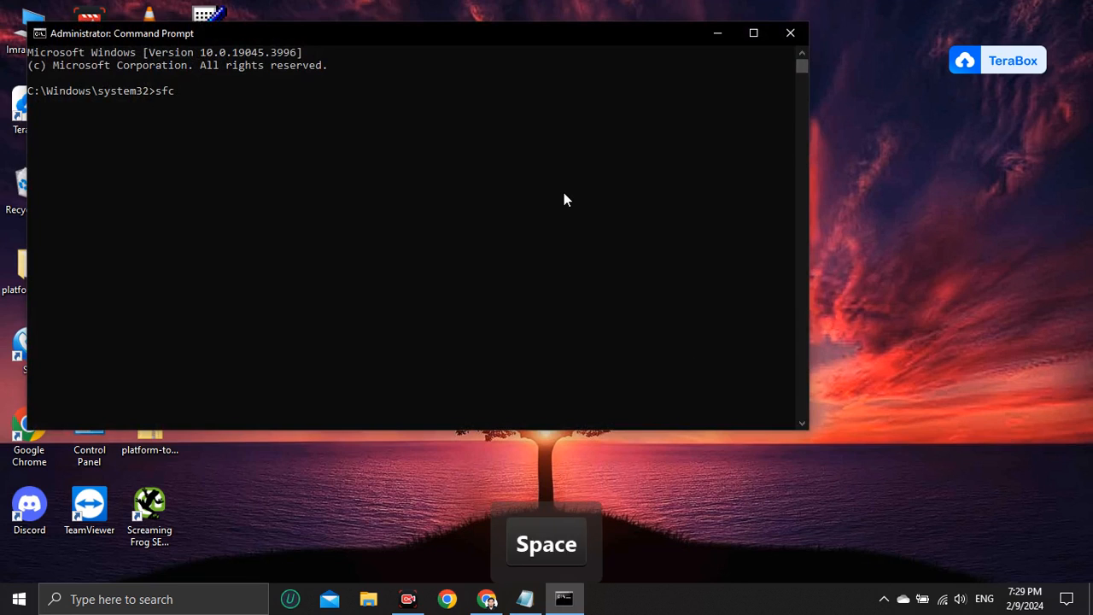
text( /sc)
key(BackSpace)
text(sca)
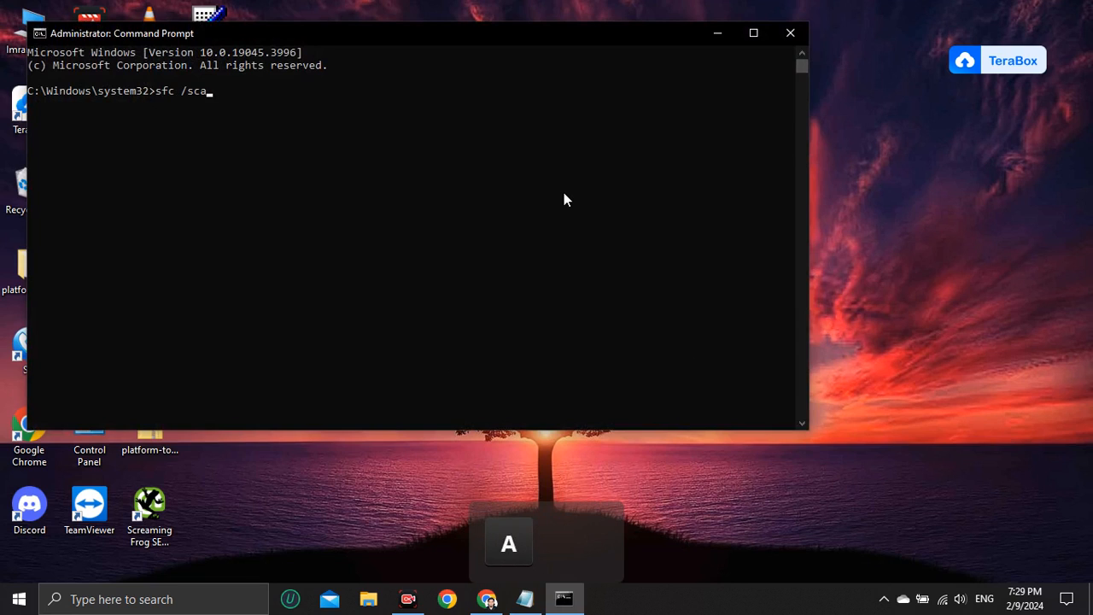
text(nnow)
key(Return)
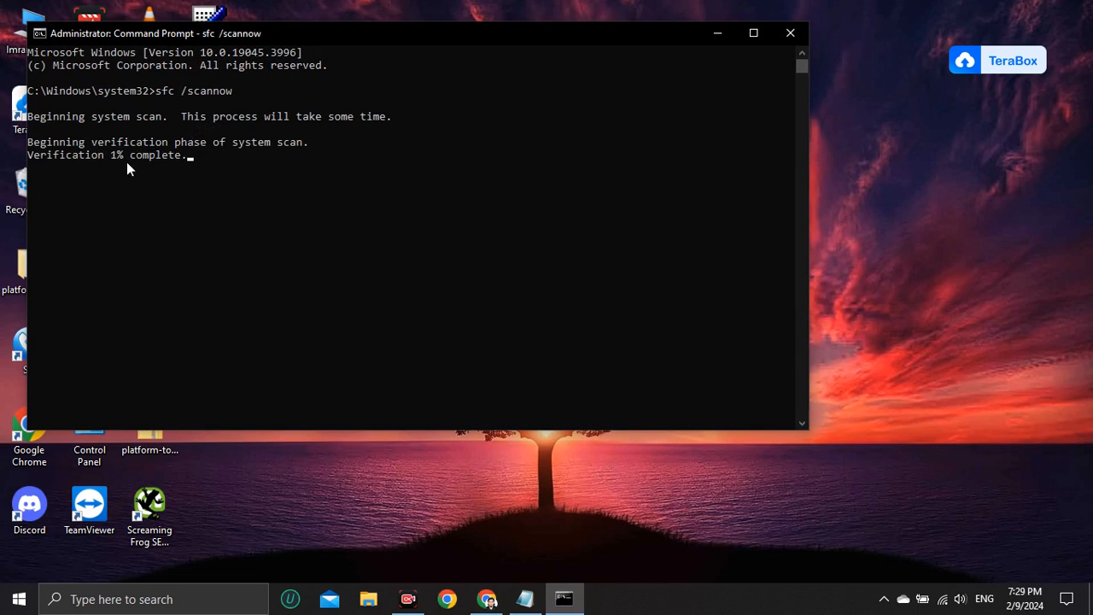
Open the Check for updates settings page to review Windows Update status, then close it
click(716, 34)
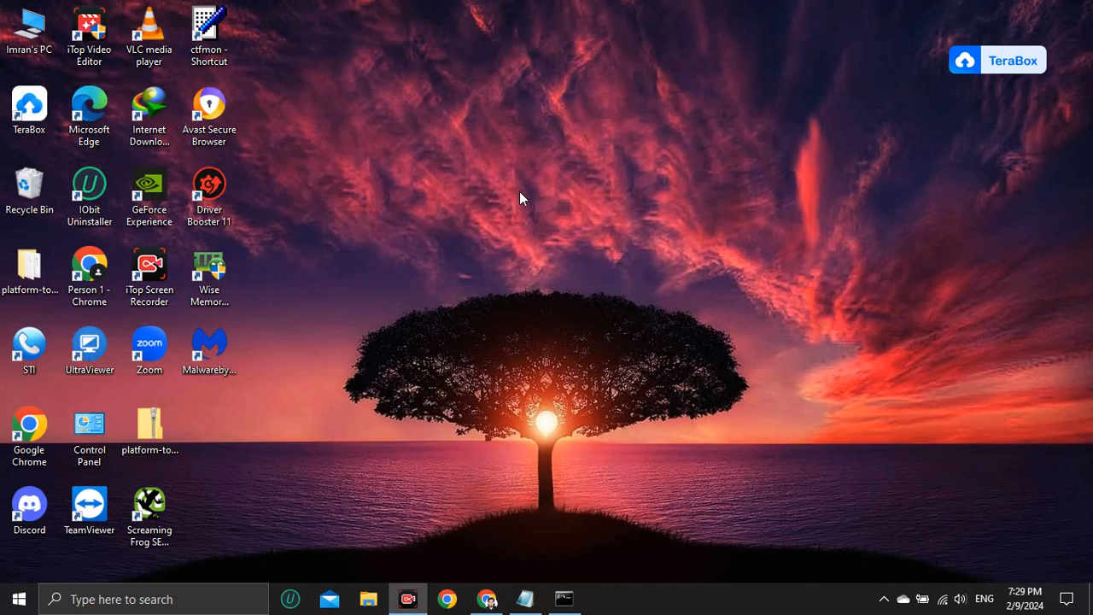
click(210, 602)
text(upd)
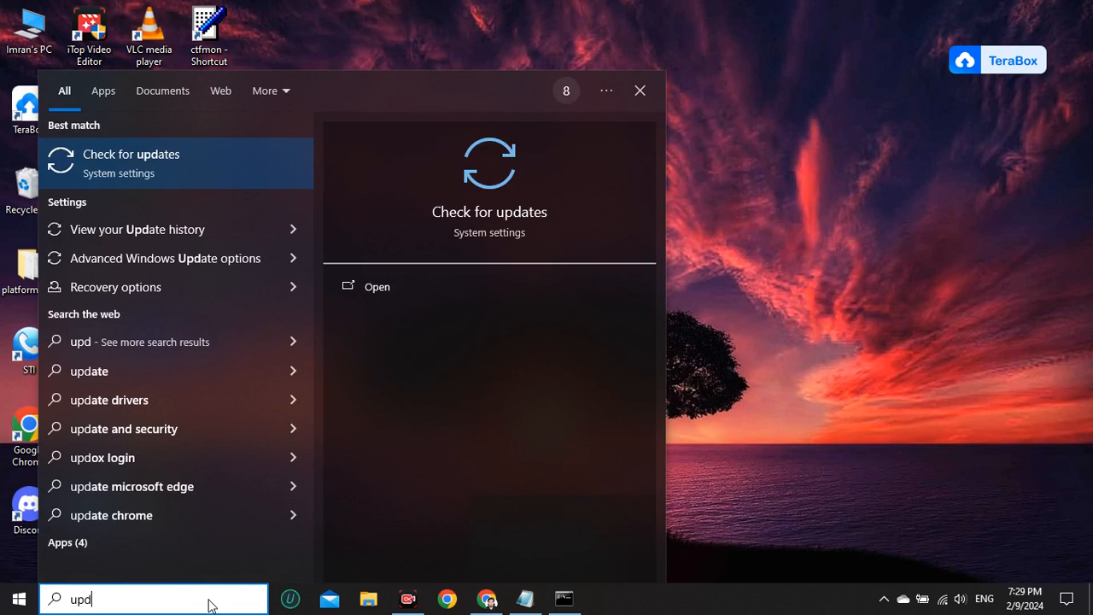
click(215, 158)
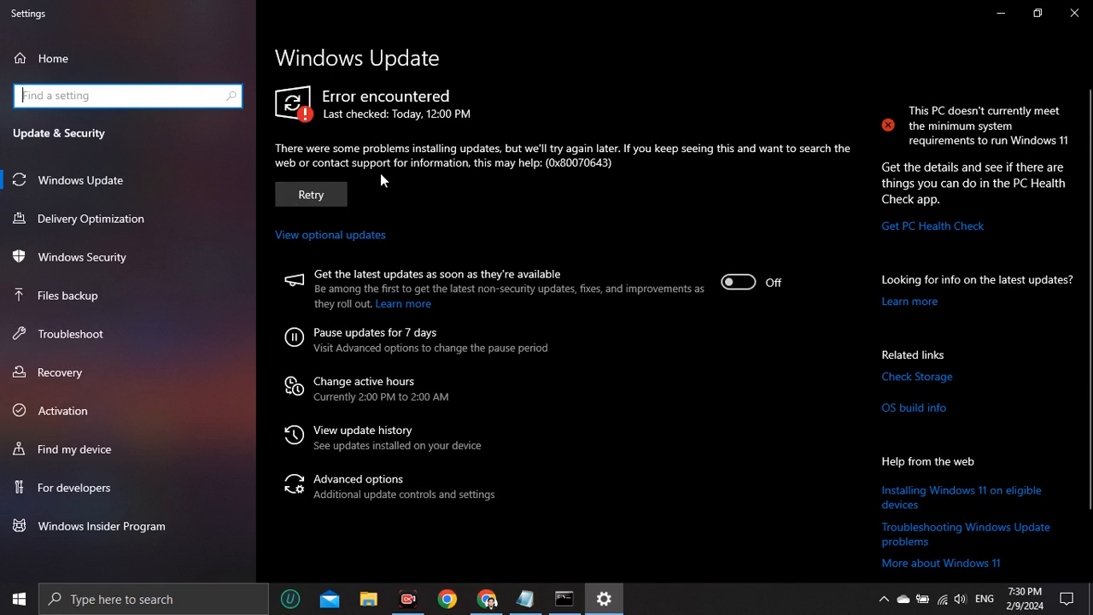
click(1074, 14)
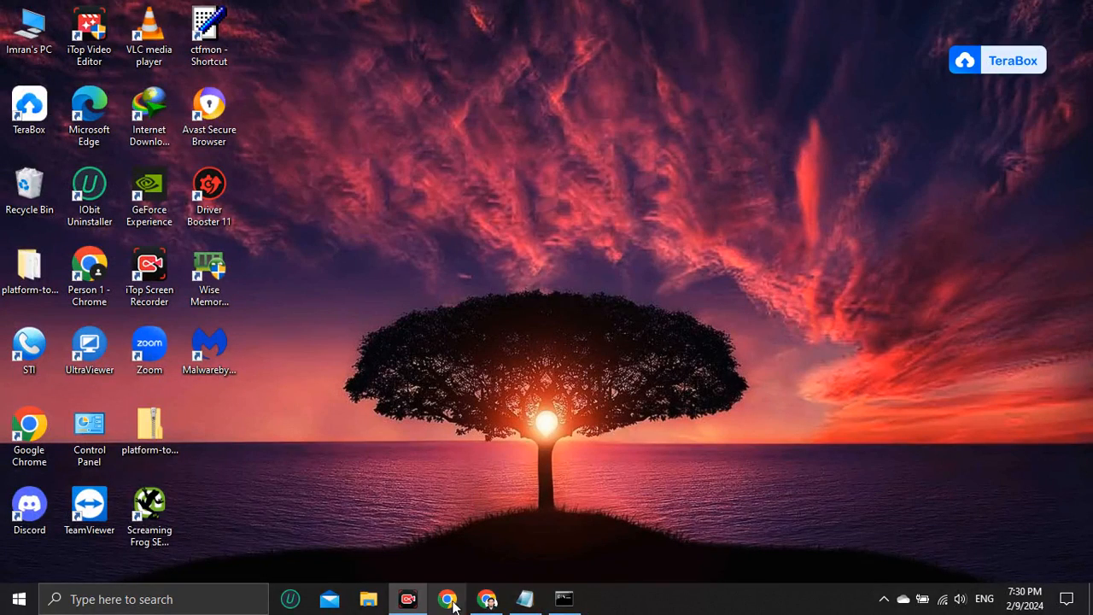
Restore the Command Prompt window to check the system scan's progress
click(563, 599)
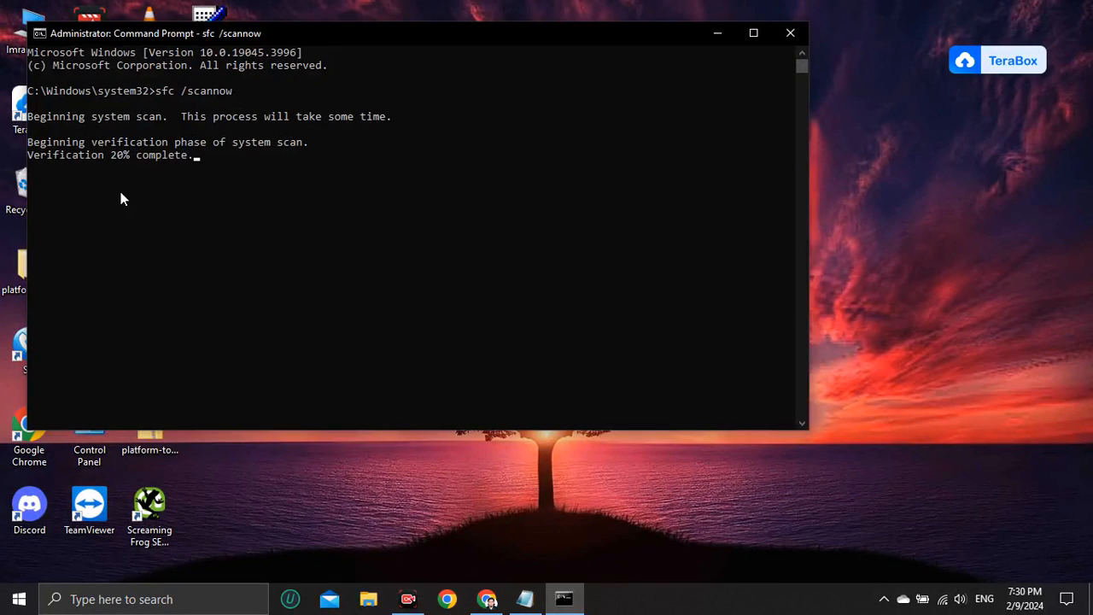
click(716, 38)
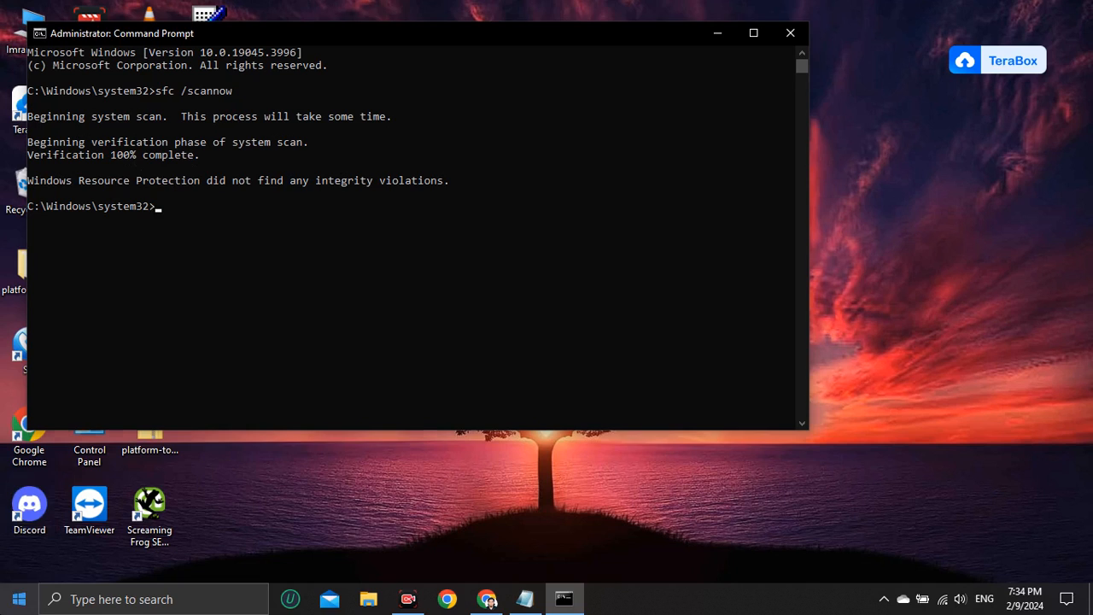
click(19, 598)
click(18, 562)
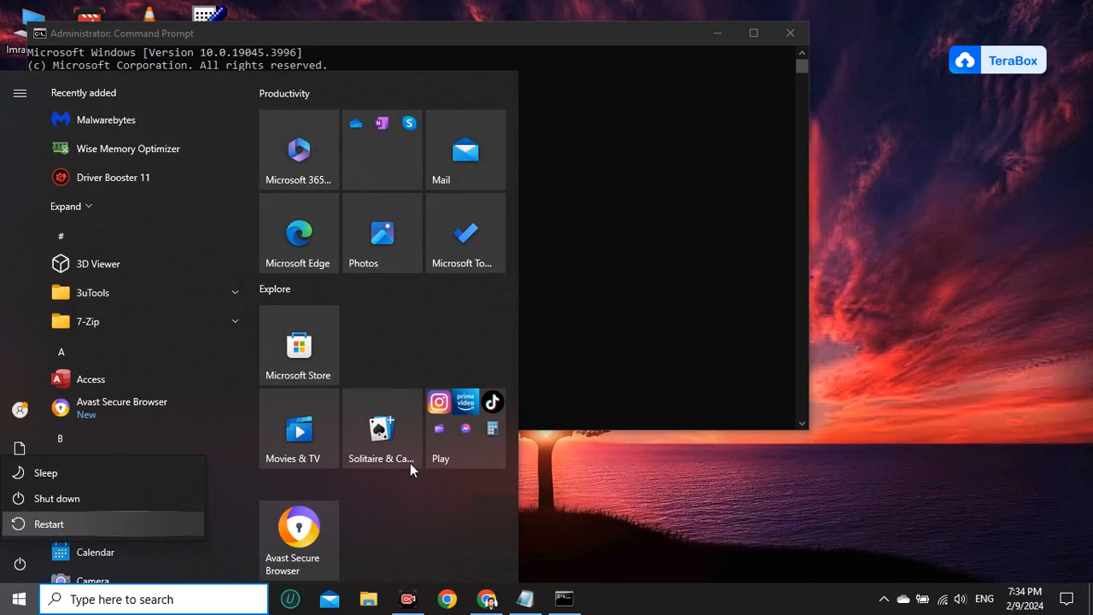
click(679, 213)
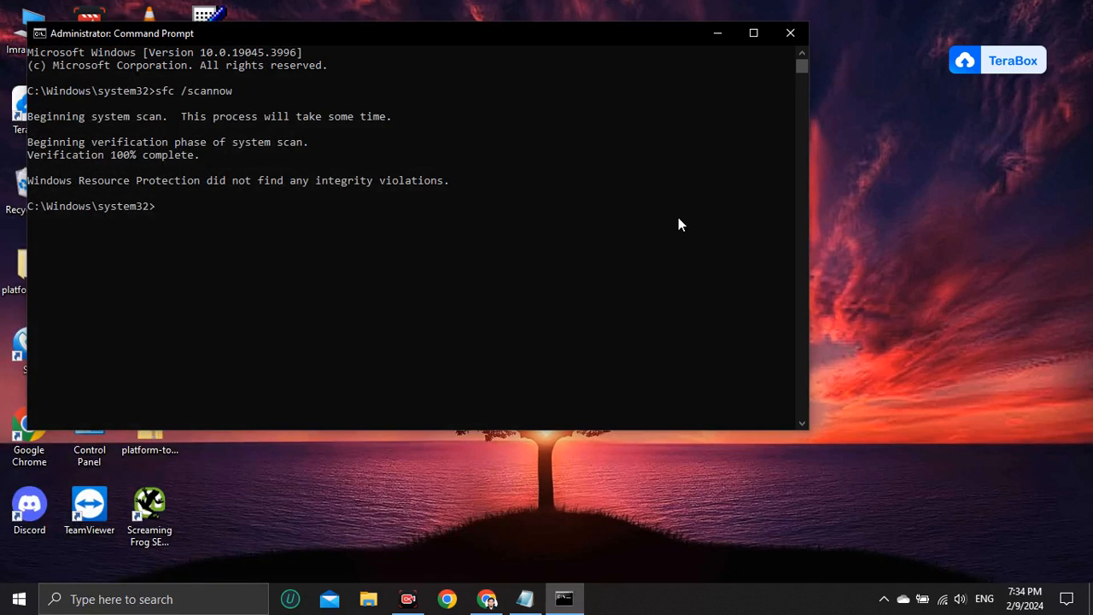